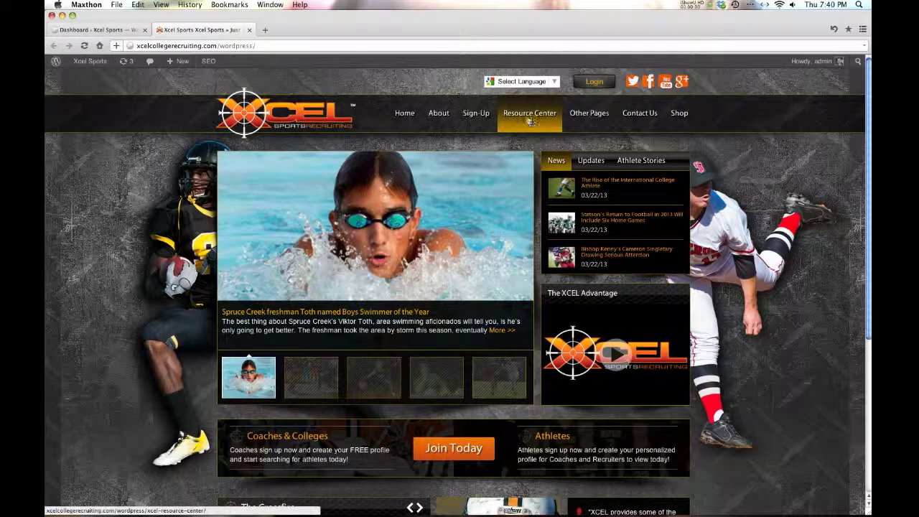
Step: Open the site's Resource Center page and try expanding and collapsing its Financial Aid and Eligibility toggle sections
{"action": "left_click", "coordinate": [527, 119]}
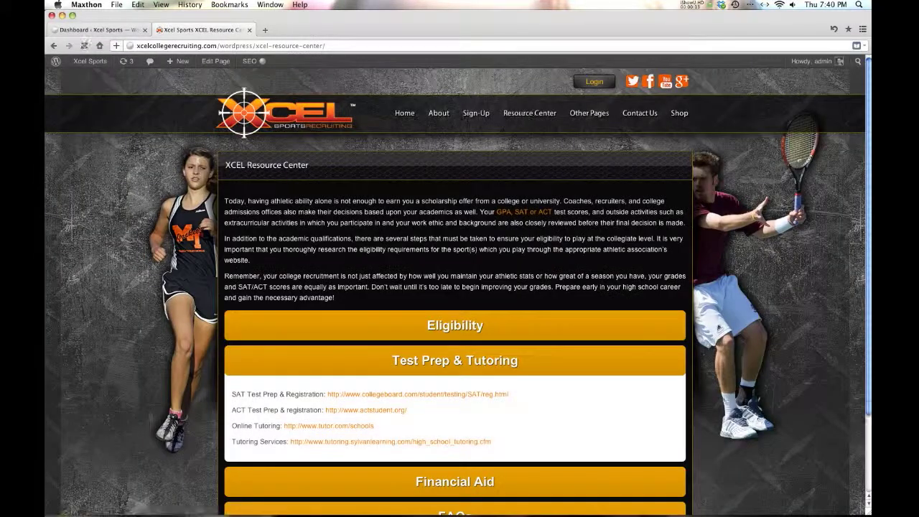
{"action": "scroll", "coordinate": [493, 359], "scroll_direction": "down", "scroll_amount": 3}
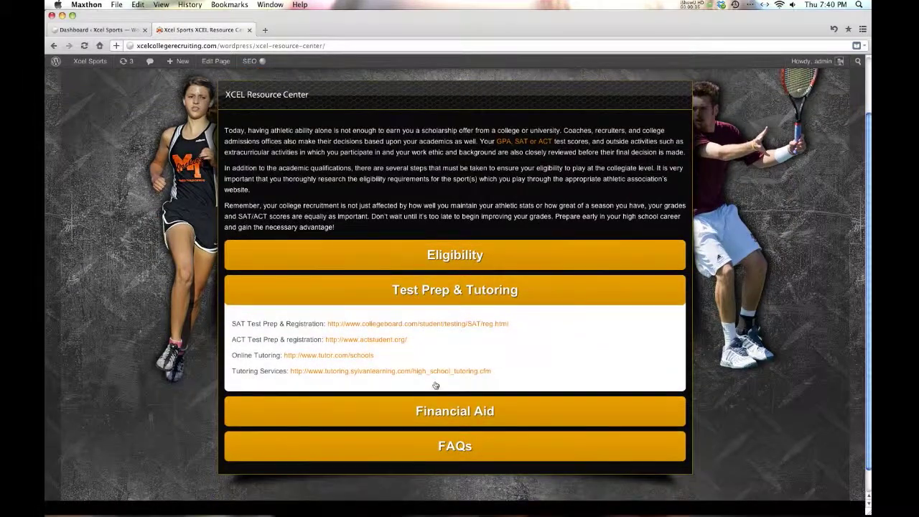
{"action": "left_click", "coordinate": [448, 423]}
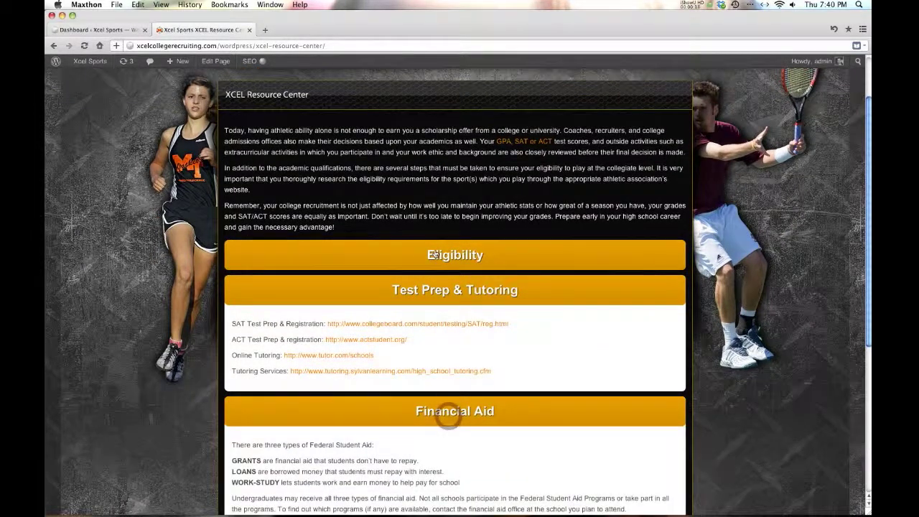
{"action": "left_click", "coordinate": [433, 253]}
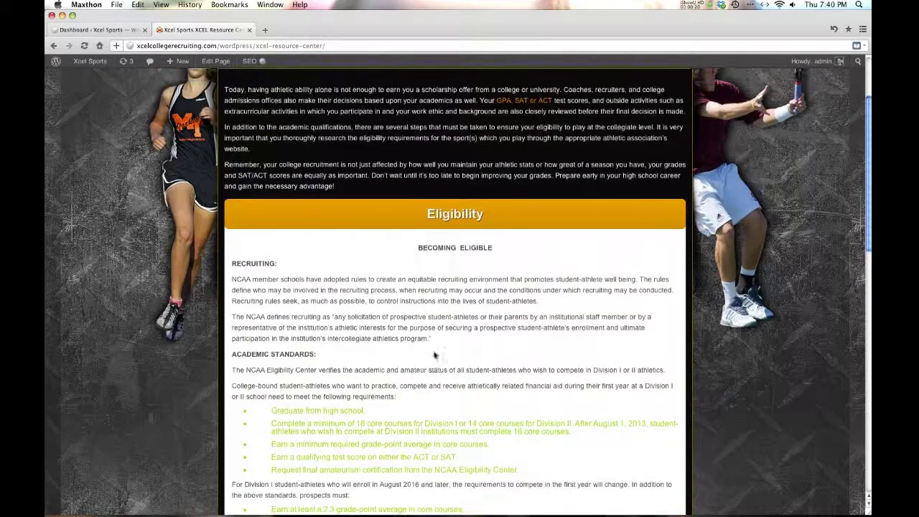
{"action": "left_click", "coordinate": [450, 217]}
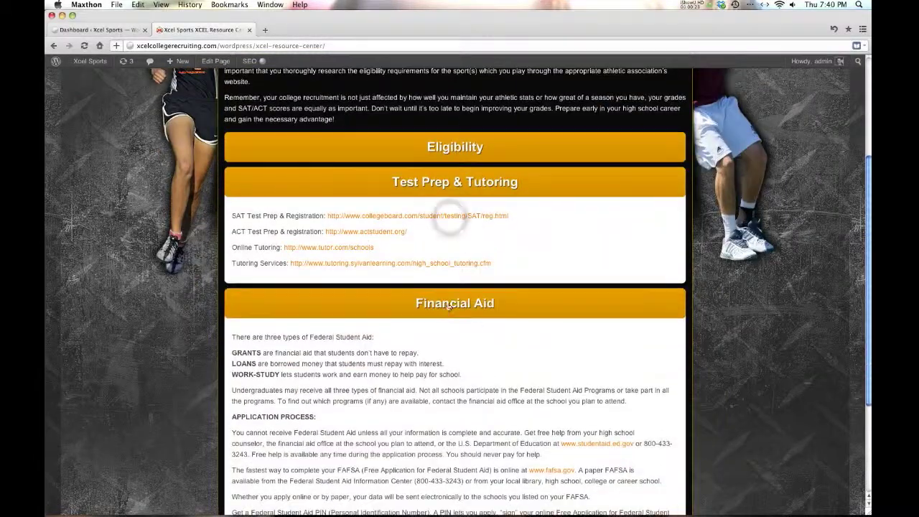
{"action": "left_click", "coordinate": [448, 305]}
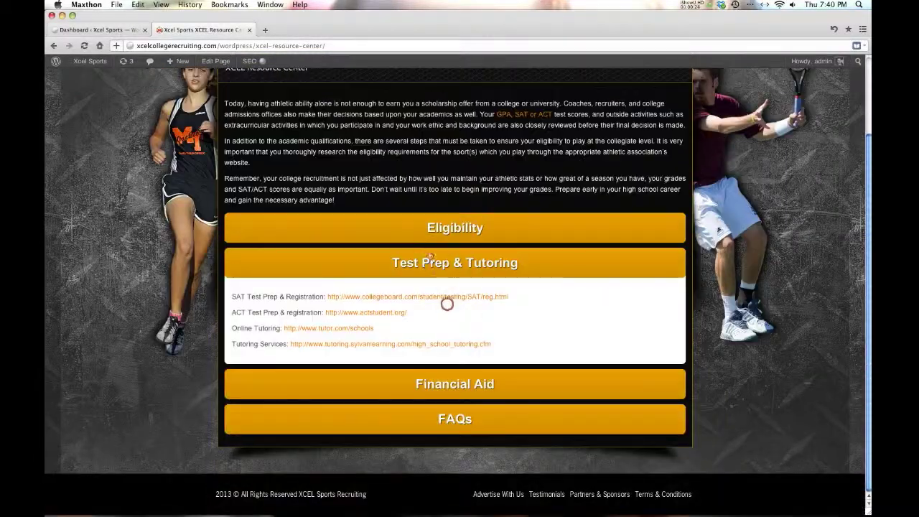
Step: Create a new page in the WordPress dashboard titled "Toggle Tutorial"
{"action": "left_click", "coordinate": [107, 32]}
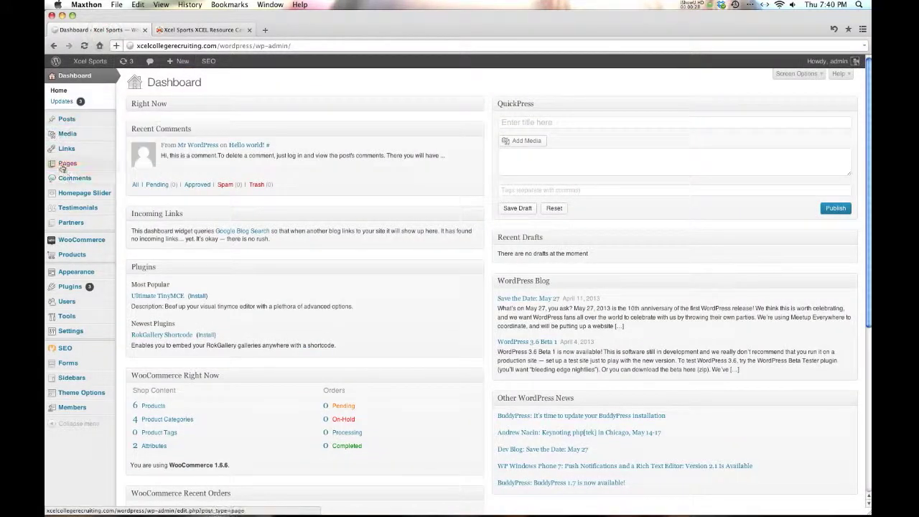
{"action": "left_click", "coordinate": [132, 175]}
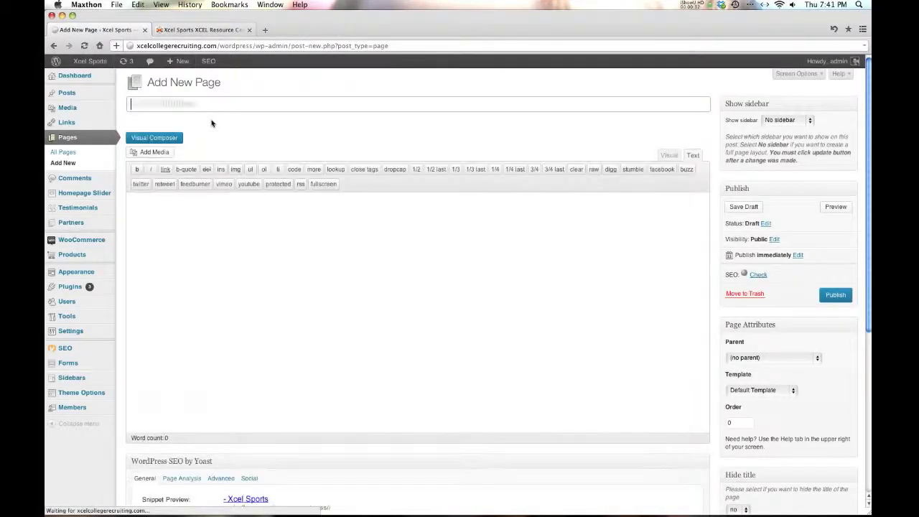
{"action": "type", "text": "Tg"}
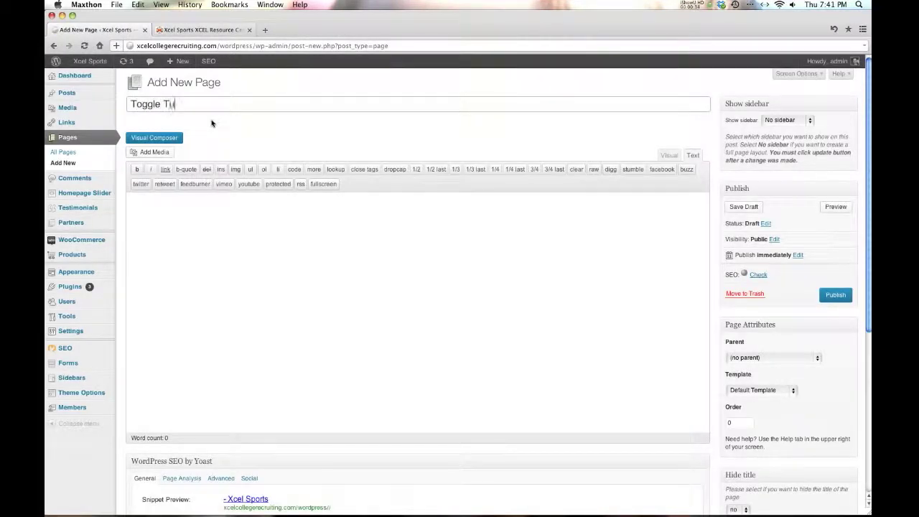
Step: Switch the page editor to Visual mode, leaving the additional row of formatting tools shown
{"action": "left_click", "coordinate": [668, 155]}
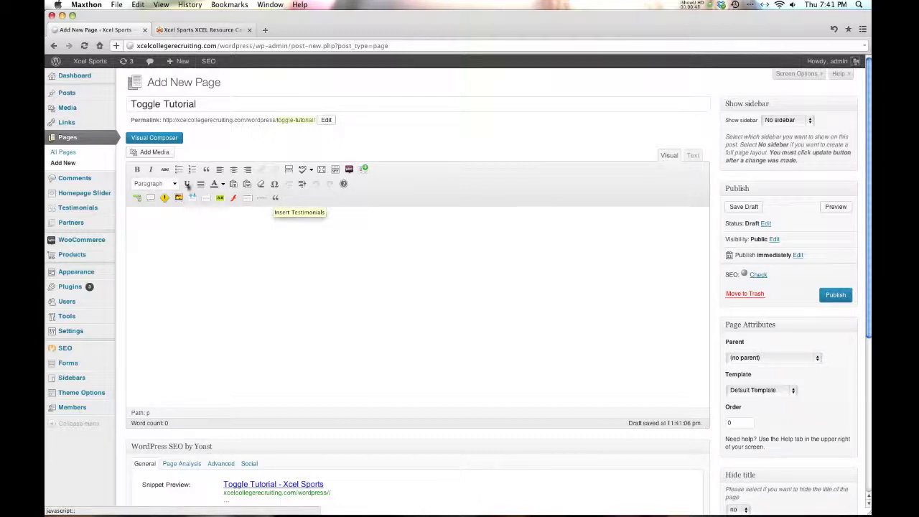
{"action": "left_click", "coordinate": [336, 169]}
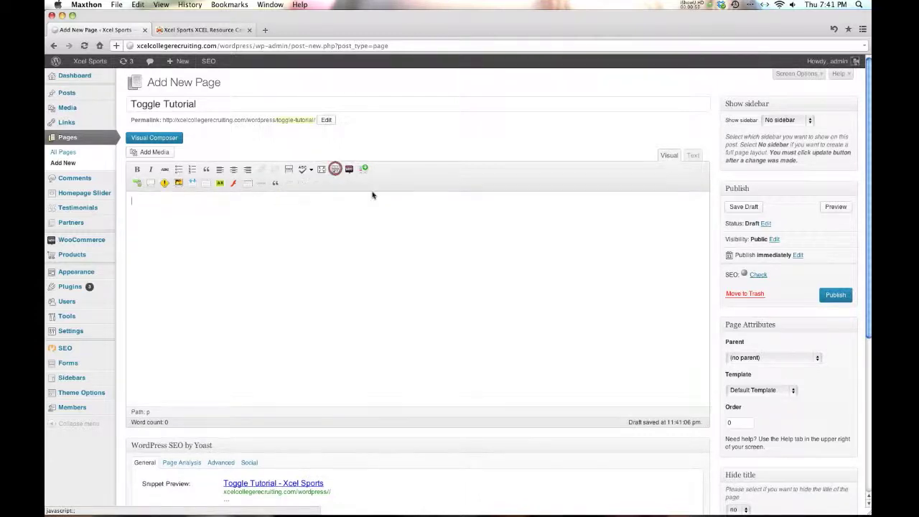
{"action": "left_click", "coordinate": [335, 169]}
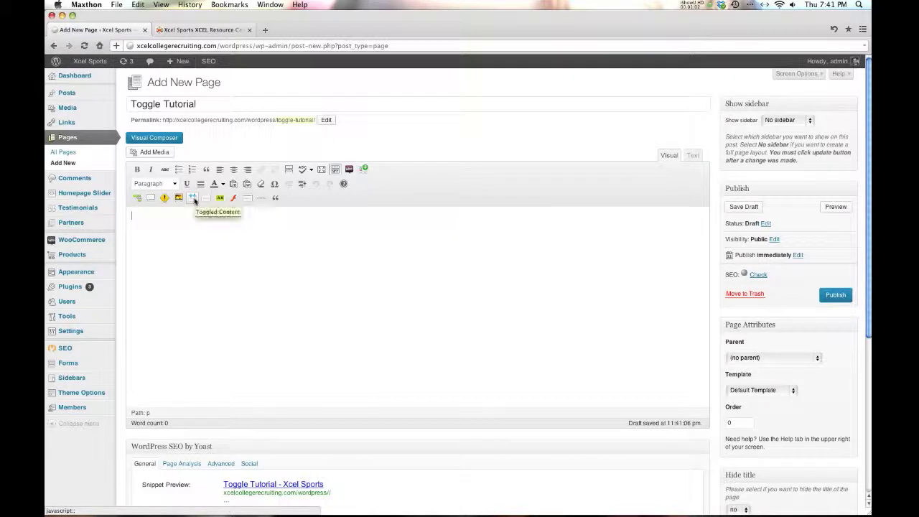
Step: Copy the three introductory paragraphs from the XCEL Resource Center page into the body of the new page
{"action": "left_click", "coordinate": [192, 29]}
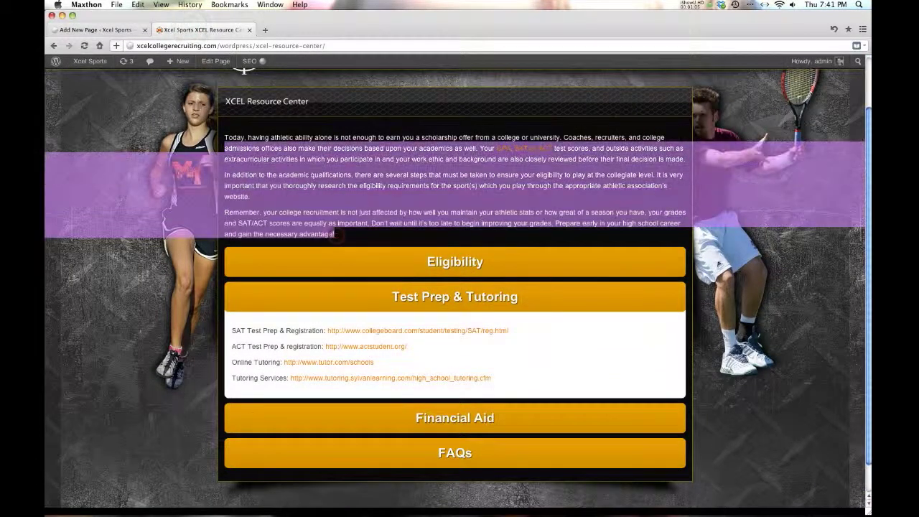
{"action": "left_click", "coordinate": [227, 136], "text": "shift"}
{"action": "key", "text": "super+c"}
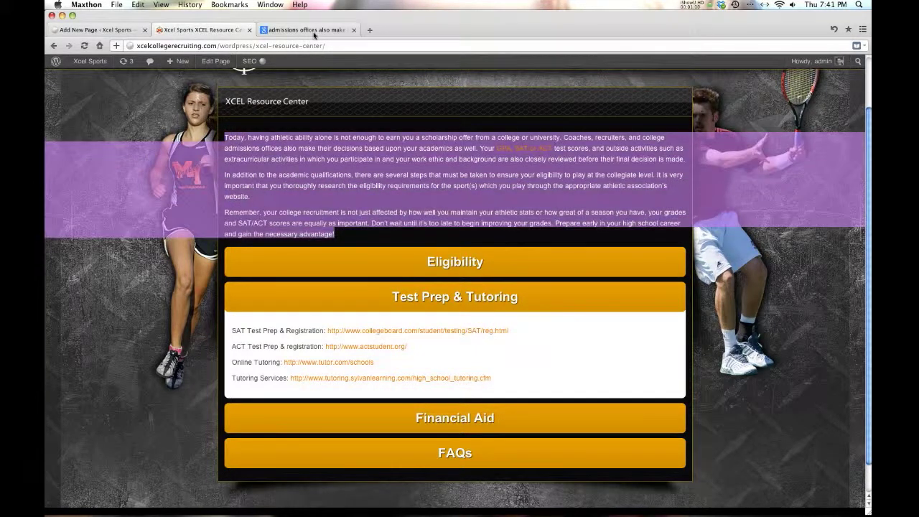
{"action": "left_click", "coordinate": [353, 29]}
{"action": "left_click", "coordinate": [99, 30]}
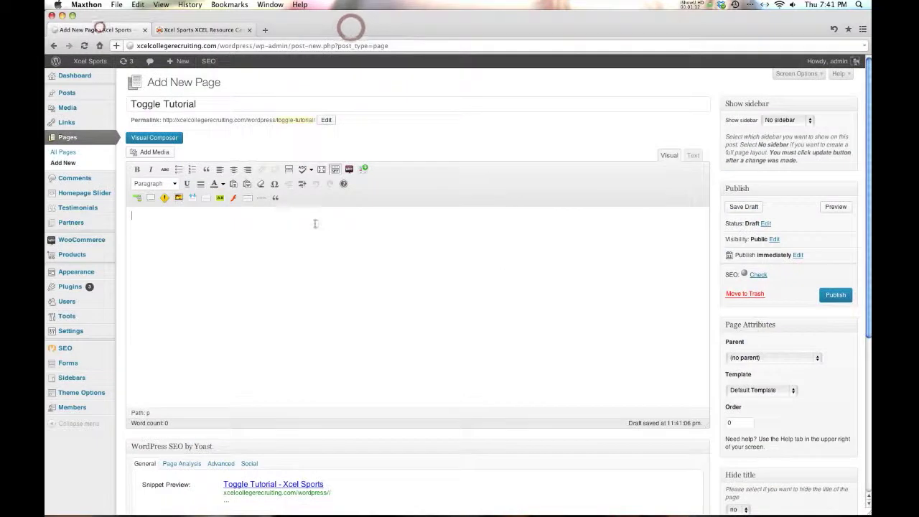
{"action": "left_click", "coordinate": [237, 257]}
{"action": "key", "text": "super+v"}
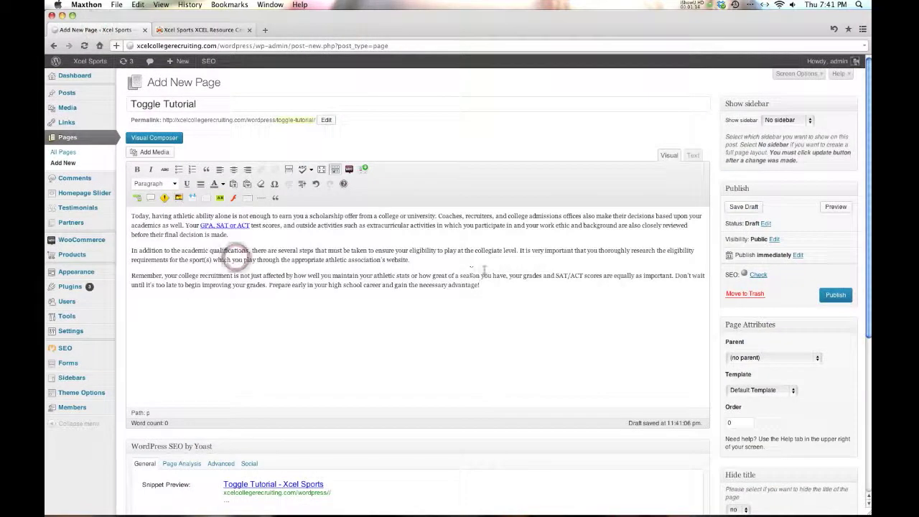
Step: Check the pasted paragraphs in Text mode, return to Visual mode and publish the page
{"action": "left_click", "coordinate": [694, 155]}
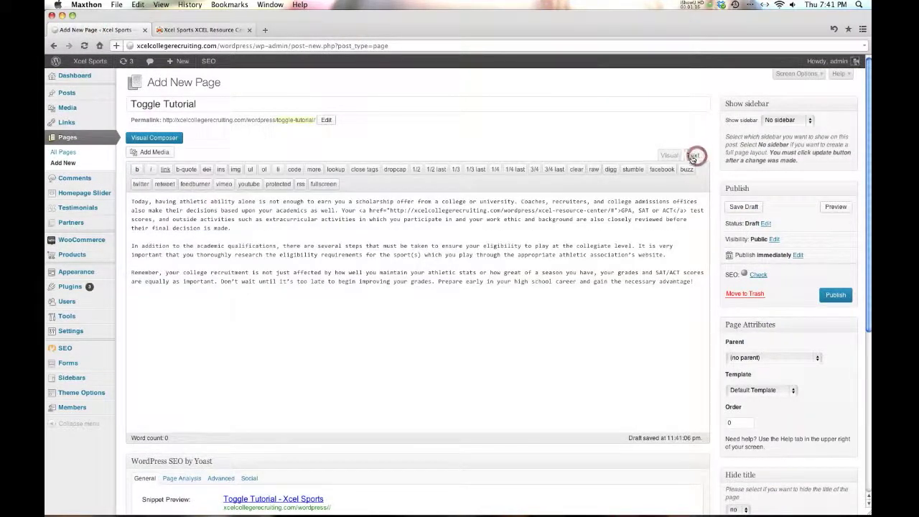
{"action": "left_click", "coordinate": [668, 155]}
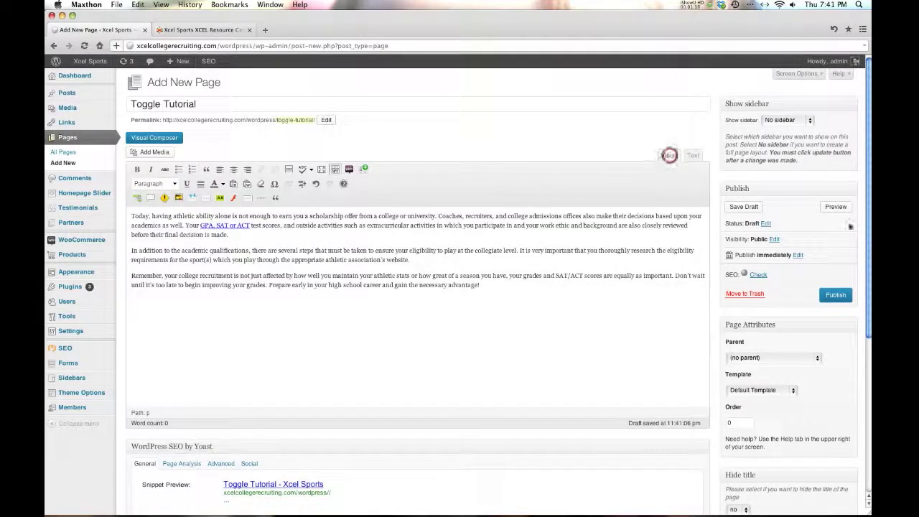
{"action": "left_click", "coordinate": [834, 295]}
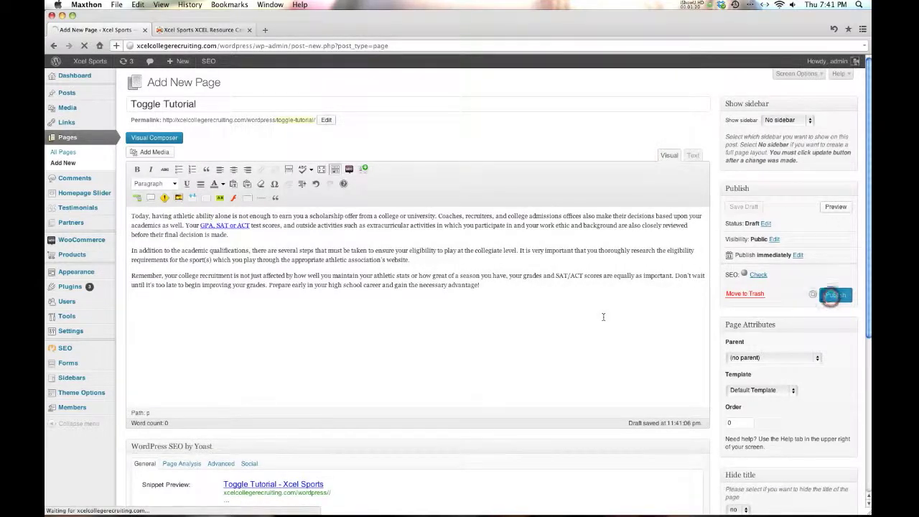
Step: Close the Resource Center page and view the published Toggle Tutorial page in a new browser tab
{"action": "left_click", "coordinate": [249, 30]}
{"action": "right_click", "coordinate": [351, 152]}
{"action": "left_click", "coordinate": [361, 152]}
{"action": "left_click", "coordinate": [187, 30]}
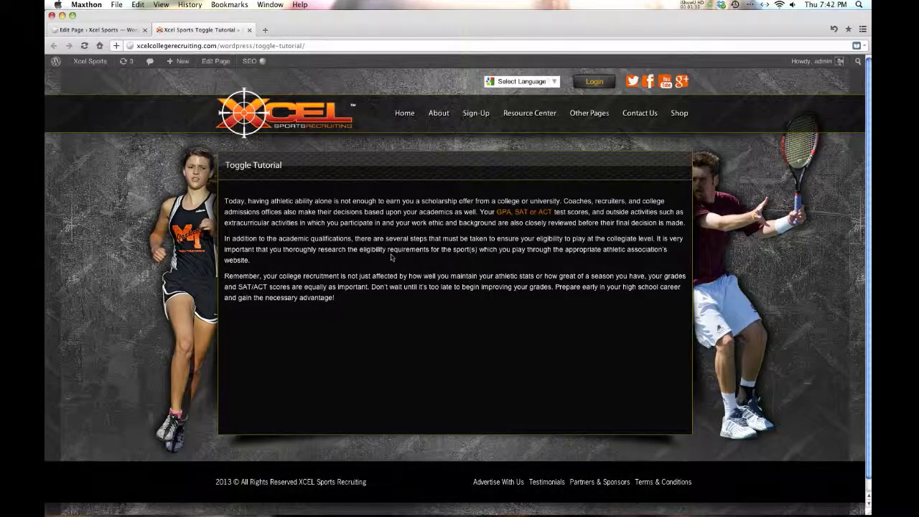
Step: Insert a toggled content shortcode below the last paragraph of the page, with initial state Closed and title "Xcel Packages"
{"action": "left_click", "coordinate": [117, 32]}
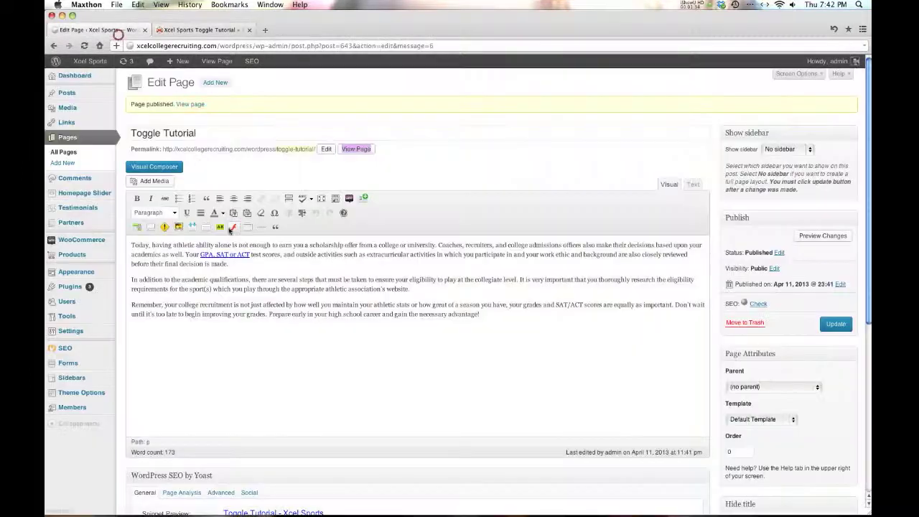
{"action": "key", "text": "Return"}
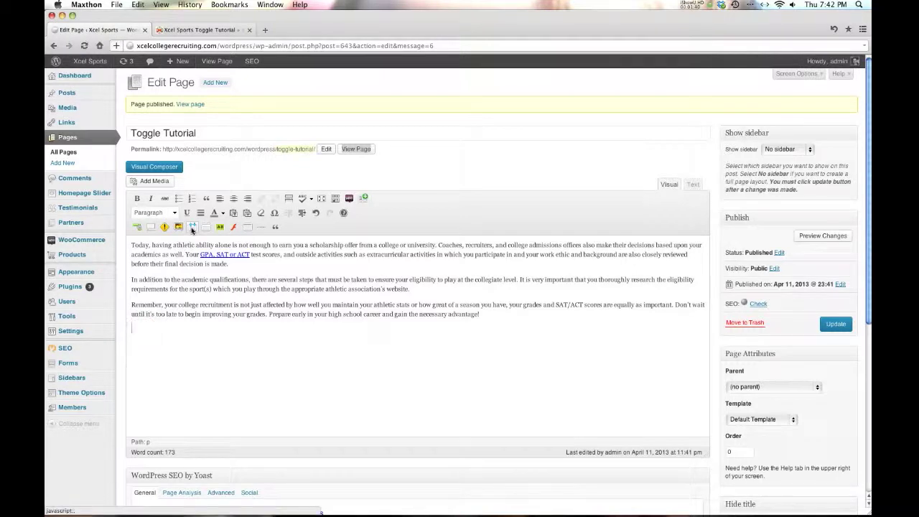
{"action": "left_click", "coordinate": [192, 228]}
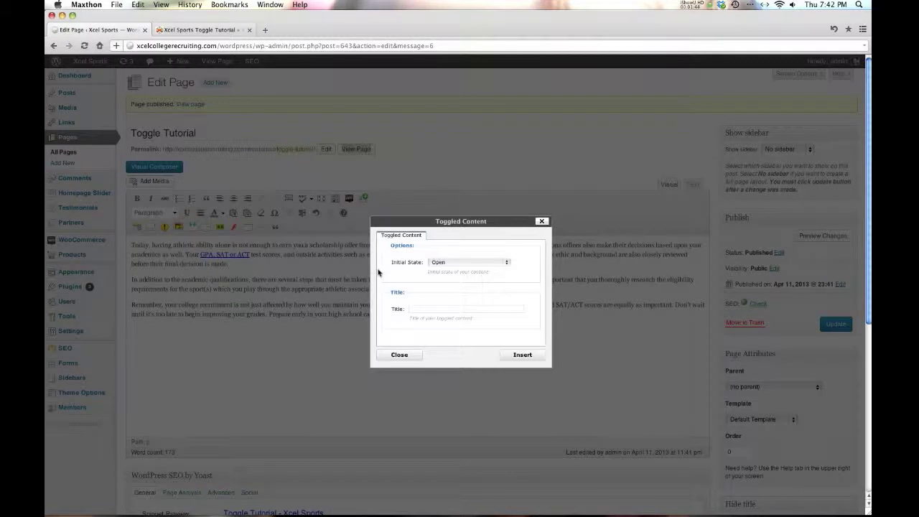
{"action": "left_click", "coordinate": [450, 262]}
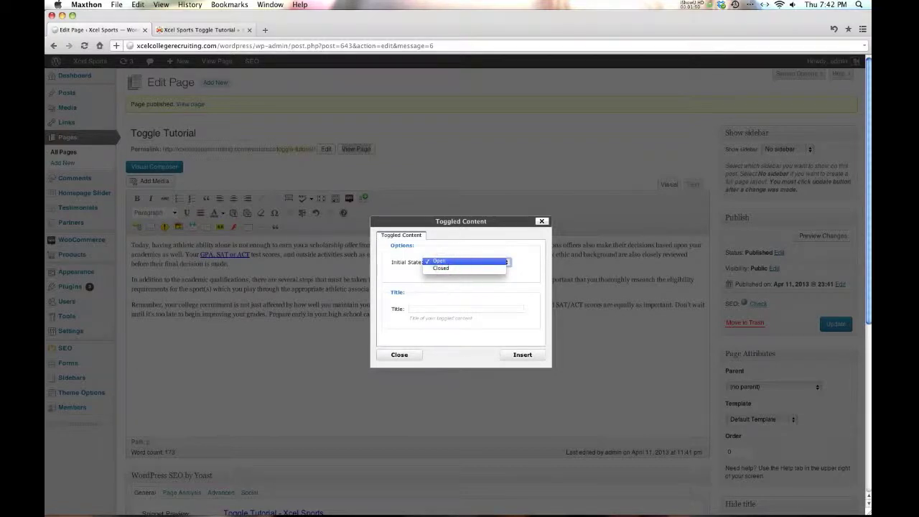
{"action": "left_click", "coordinate": [450, 268]}
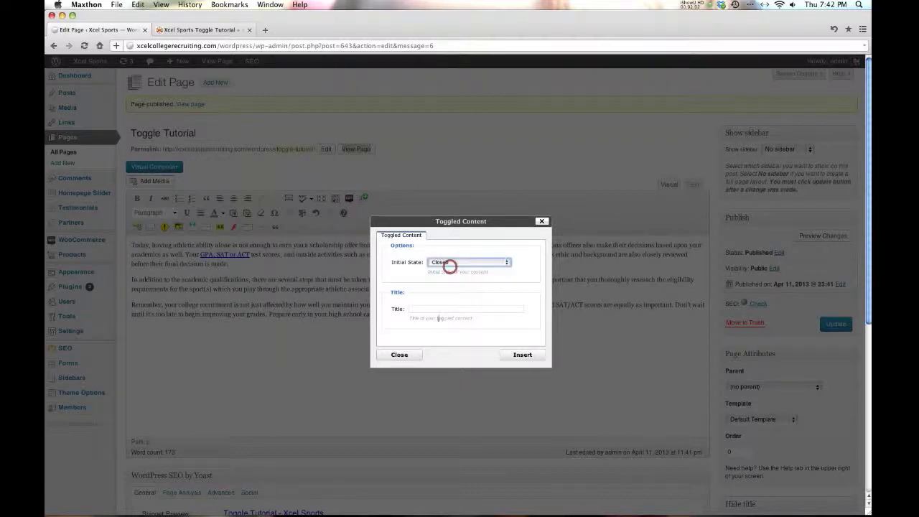
{"action": "left_click", "coordinate": [432, 310]}
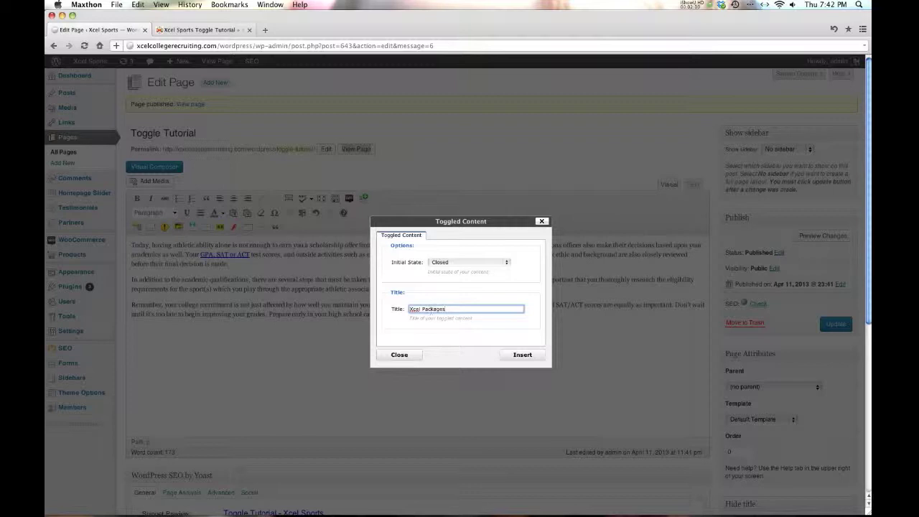
{"action": "left_click", "coordinate": [521, 355]}
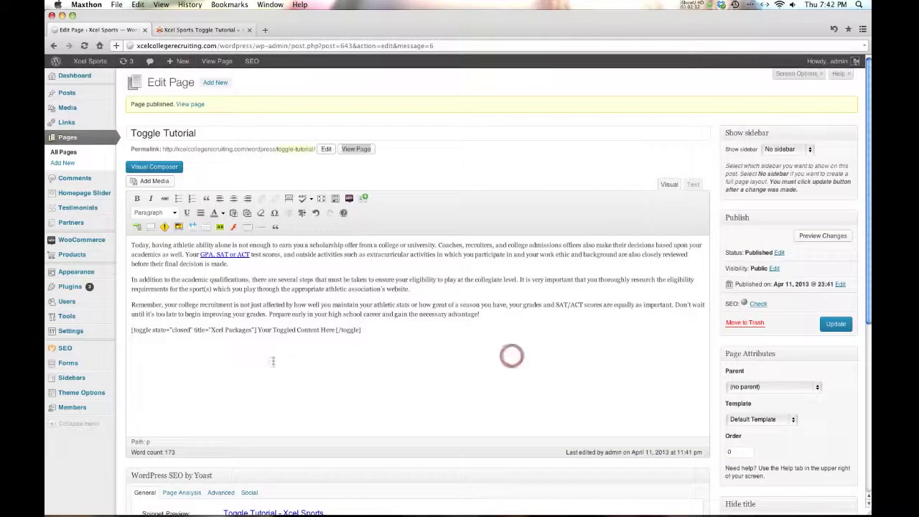
{"action": "left_click_drag", "start_coordinate": [135, 330], "coordinate": [214, 329]}
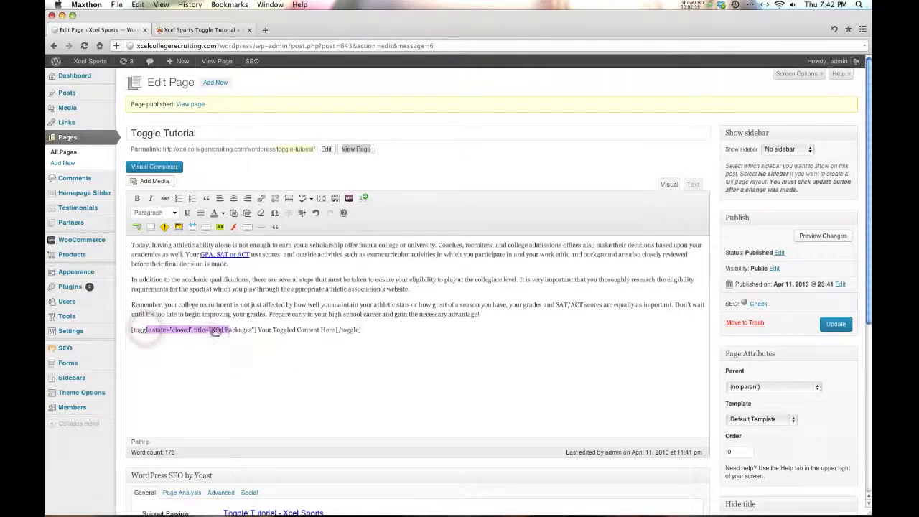
{"action": "left_click", "coordinate": [214, 329]}
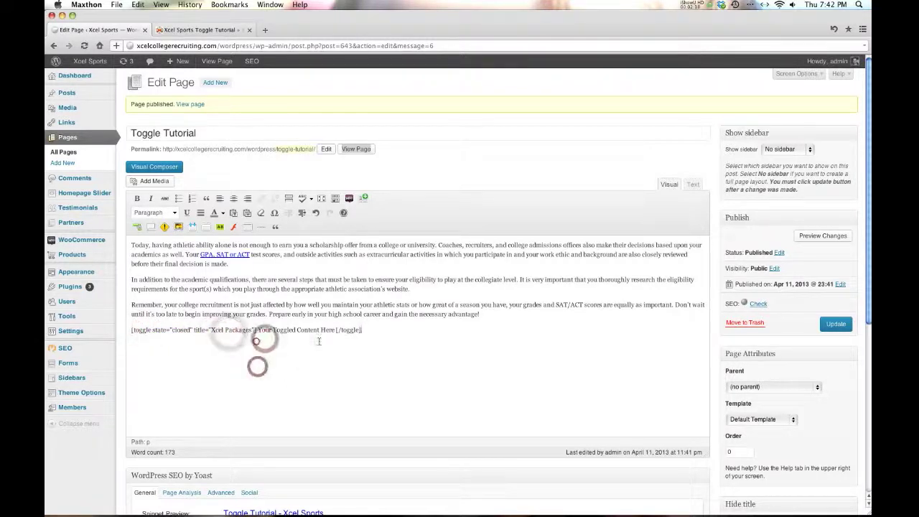
{"action": "left_click", "coordinate": [253, 332]}
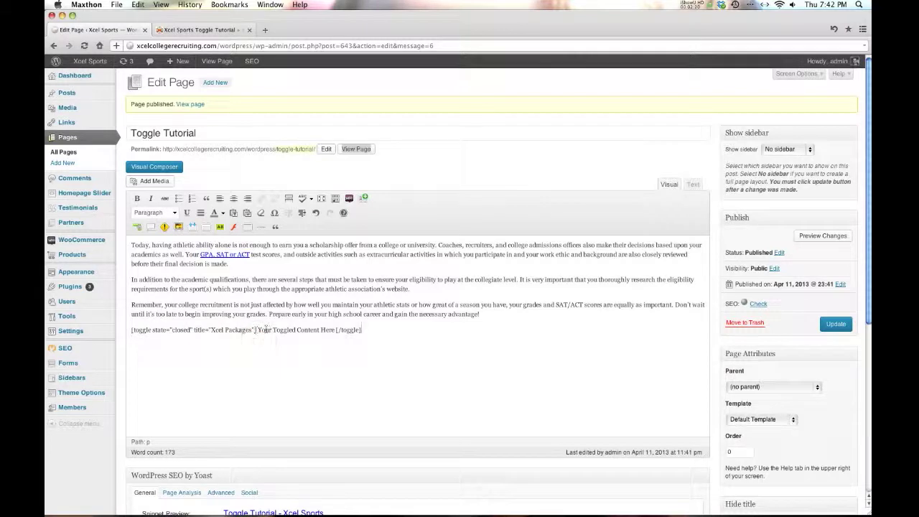
{"action": "left_click_drag", "start_coordinate": [257, 329], "coordinate": [336, 330]}
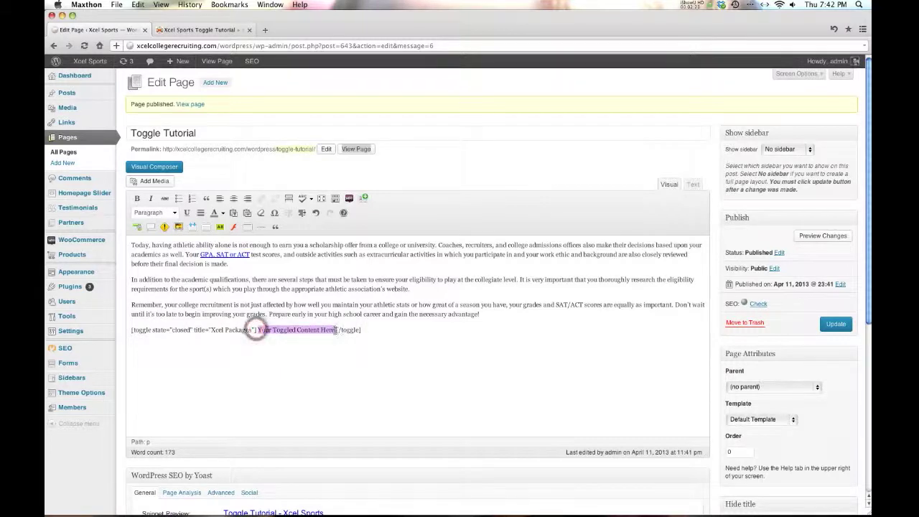
Step: Add four line breaks between the toggle's placeholder content and its closing [/toggle] tag
{"action": "left_click", "coordinate": [308, 333]}
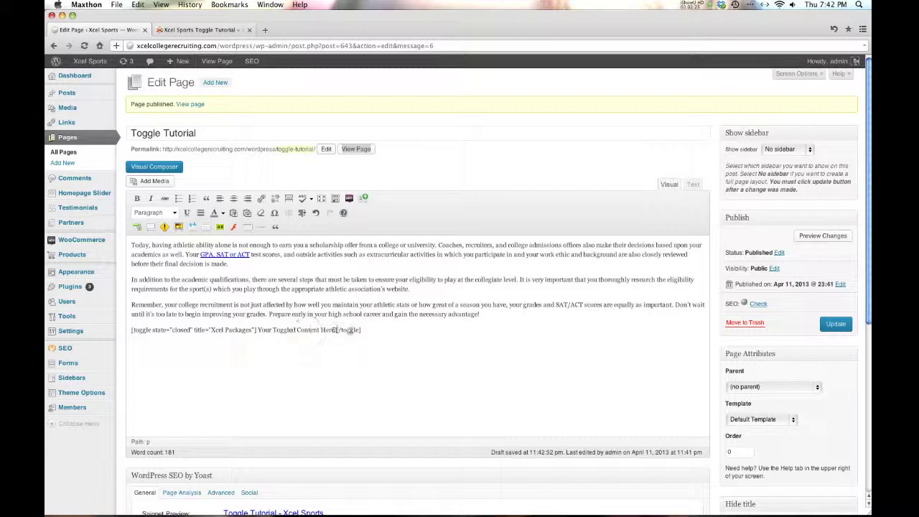
{"action": "key", "text": "Return"}
{"action": "key", "text": "Return"}
{"action": "key", "text": "Return"}
{"action": "key", "text": "Return"}
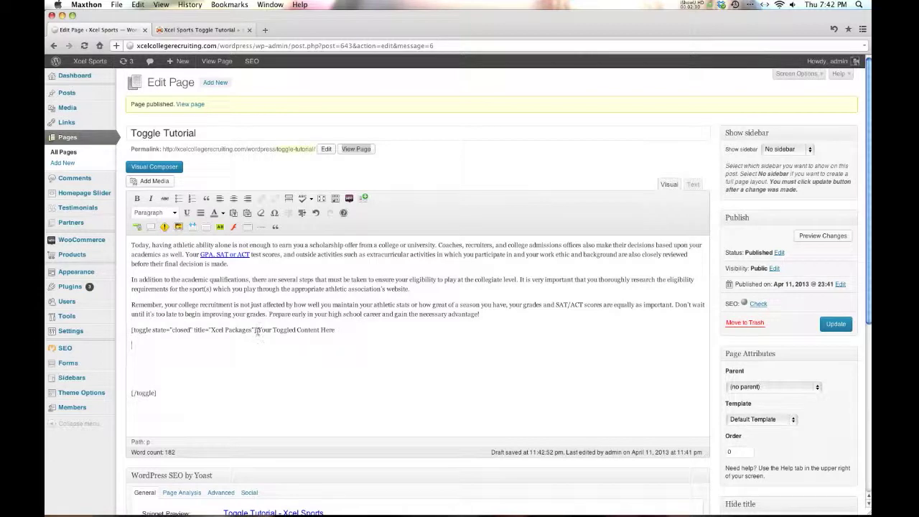
Step: Replace the "Your Toggled Content Here" placeholder in the Xcel Packages toggle with a copy of the page's second and third paragraphs
{"action": "left_click", "coordinate": [450, 348]}
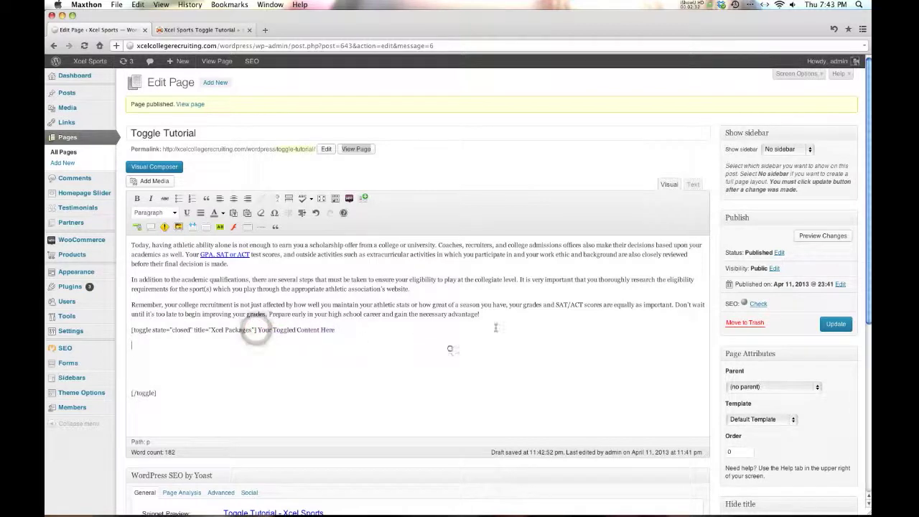
{"action": "left_click_drag", "start_coordinate": [483, 316], "coordinate": [131, 281]}
{"action": "key", "text": "super+c"}
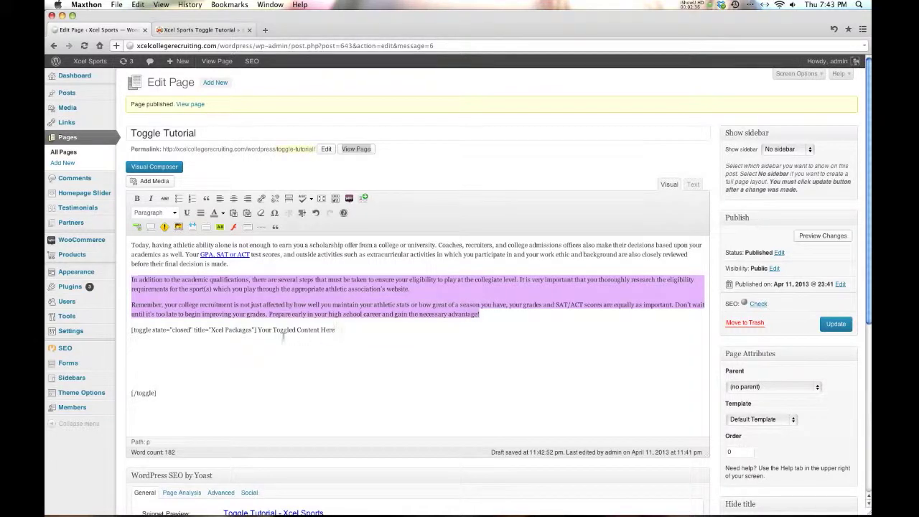
{"action": "left_click", "coordinate": [283, 337]}
{"action": "left_click_drag", "start_coordinate": [256, 330], "coordinate": [338, 332]}
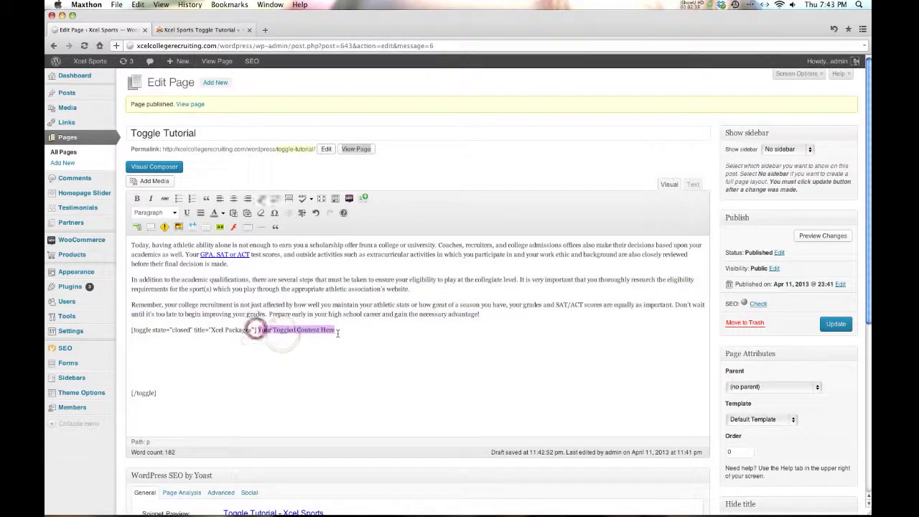
{"action": "key", "text": "super+v"}
{"action": "scroll", "coordinate": [373, 359], "scroll_direction": "down", "scroll_amount": 3}
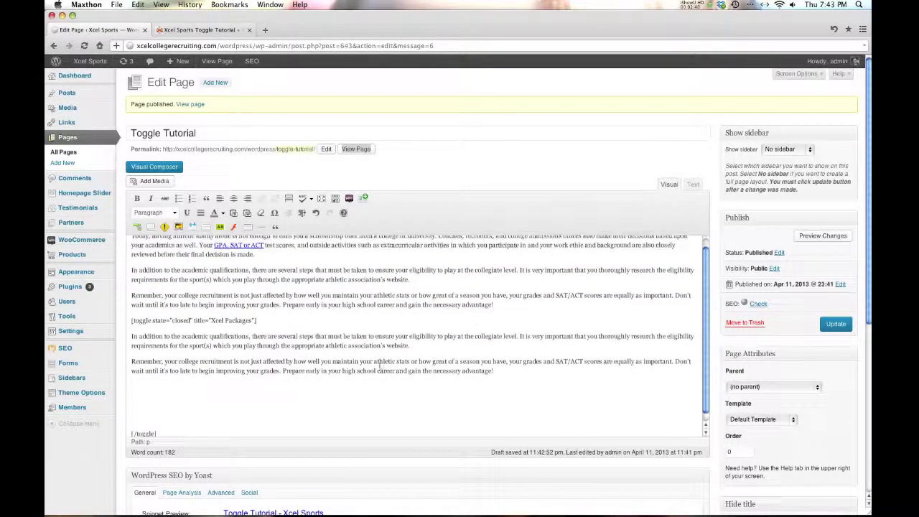
Step: Make the first paragraph inside the Xcel Packages toggle bold with light purple text, and update the page
{"action": "triple_click", "coordinate": [413, 332]}
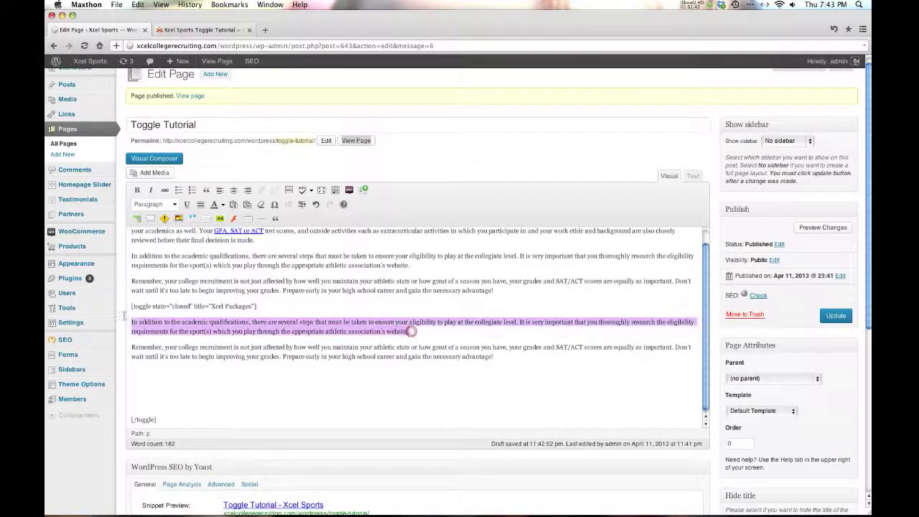
{"action": "left_click", "coordinate": [137, 189]}
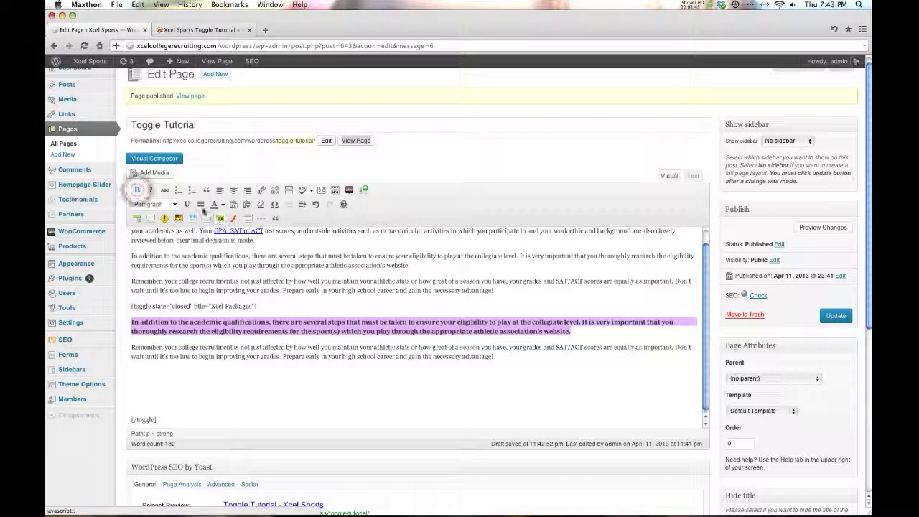
{"action": "left_click", "coordinate": [222, 204]}
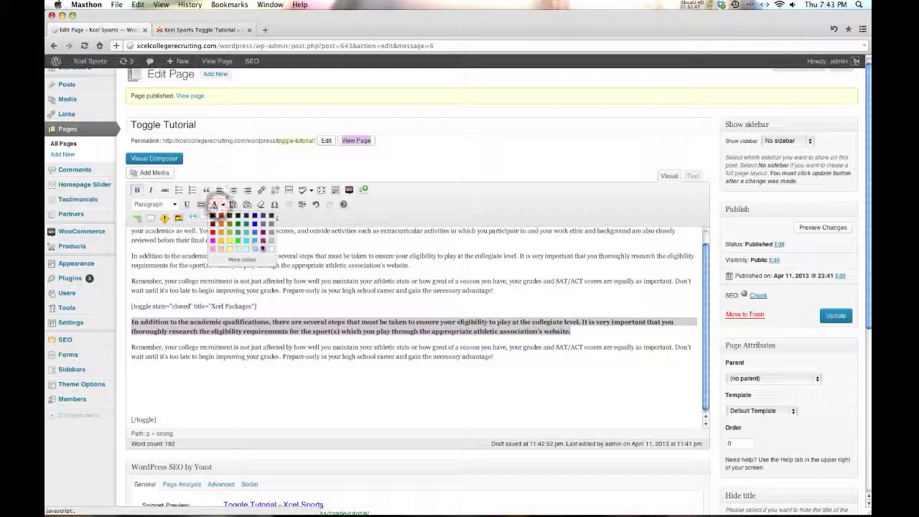
{"action": "left_click", "coordinate": [257, 247]}
{"action": "left_click", "coordinate": [344, 329]}
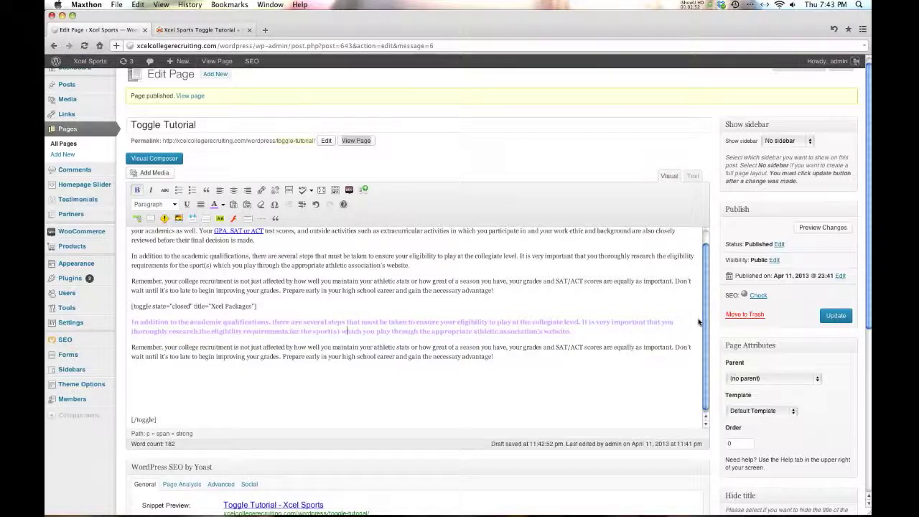
{"action": "left_click", "coordinate": [831, 315]}
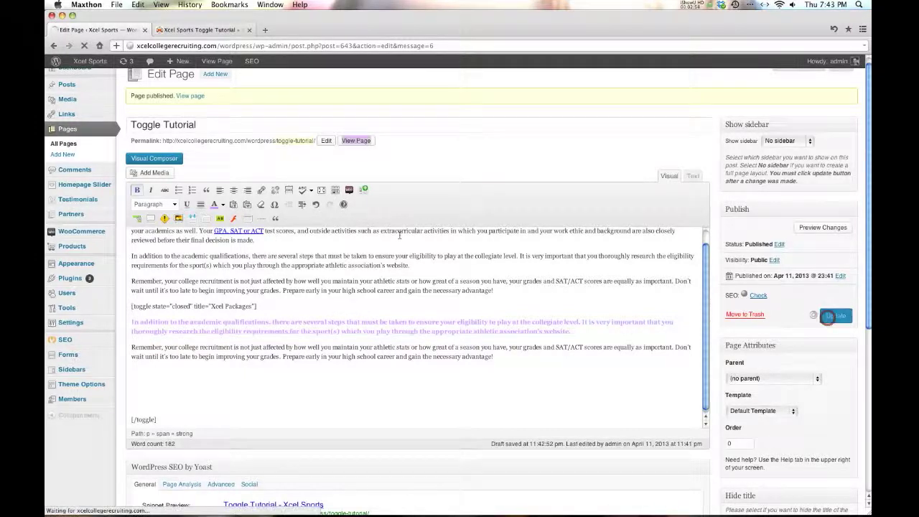
Step: Reload the published Toggle Tutorial page, then expand and collapse the Xcel Packages toggle to check its content
{"action": "left_click", "coordinate": [176, 28]}
{"action": "left_click", "coordinate": [83, 46]}
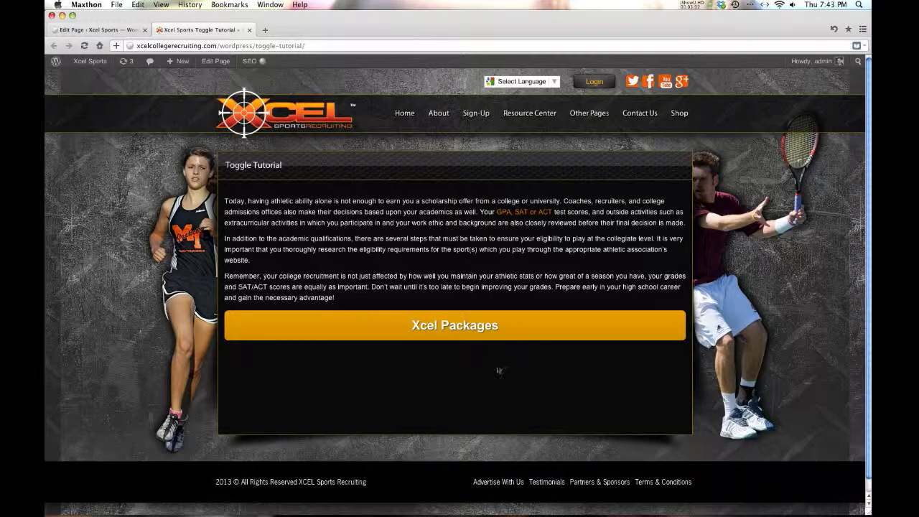
{"action": "left_click", "coordinate": [459, 329]}
{"action": "scroll", "coordinate": [455, 324], "scroll_direction": "down", "scroll_amount": 2}
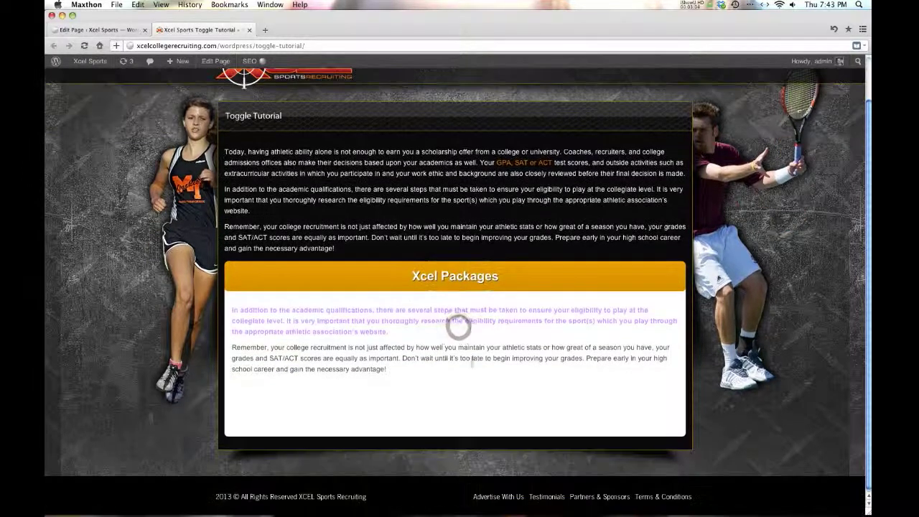
{"action": "left_click", "coordinate": [435, 276]}
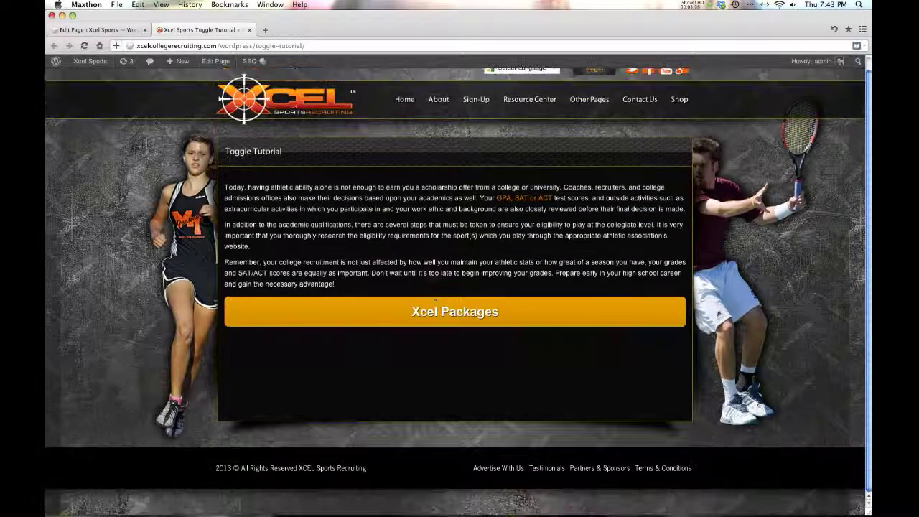
Step: Return to the page editor and remove the blank lines above the Xcel Packages toggle's closing [/toggle] tag
{"action": "left_click", "coordinate": [90, 28]}
{"action": "left_click", "coordinate": [428, 377]}
{"action": "scroll", "coordinate": [428, 378], "scroll_direction": "down", "scroll_amount": 1}
{"action": "left_click", "coordinate": [182, 407]}
{"action": "key", "text": "BackSpace"}
{"action": "key", "text": "BackSpace"}
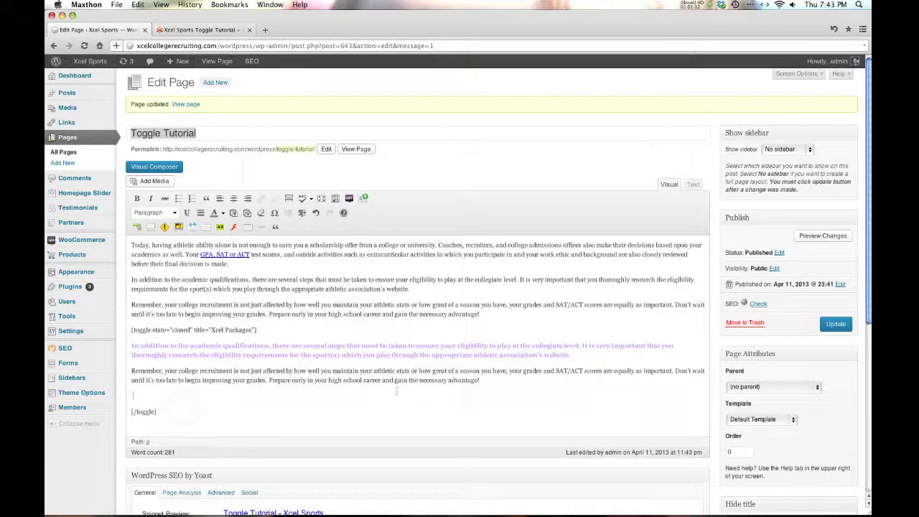
{"action": "key", "text": "BackSpace"}
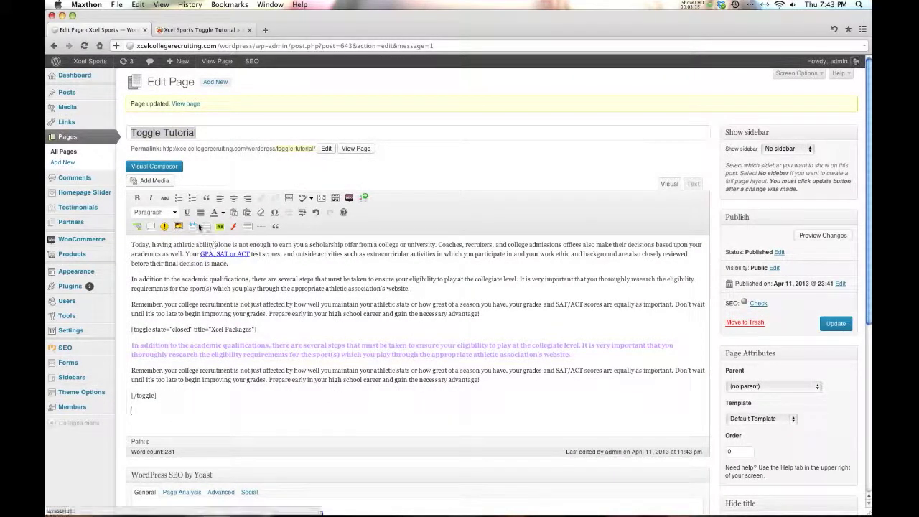
Step: Insert a second toggled content shortcode below the first toggle, with initial state Open and title "Xcel is Rad"
{"action": "left_click", "coordinate": [192, 227]}
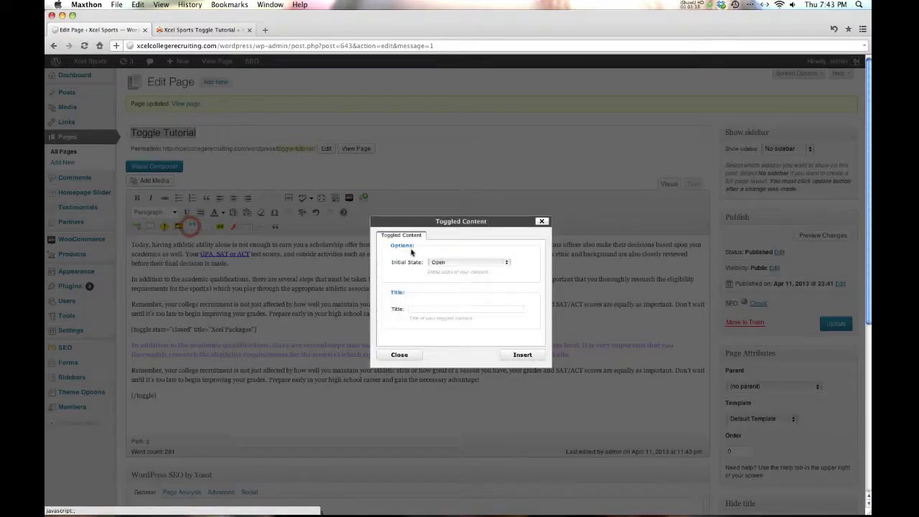
{"action": "left_click", "coordinate": [425, 309]}
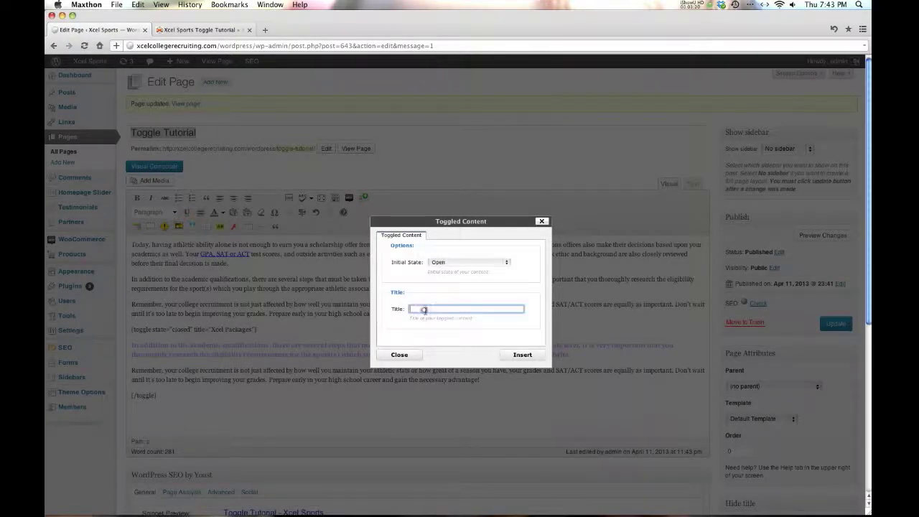
{"action": "type", "text": "Xcel is Rad"}
{"action": "left_click", "coordinate": [515, 355]}
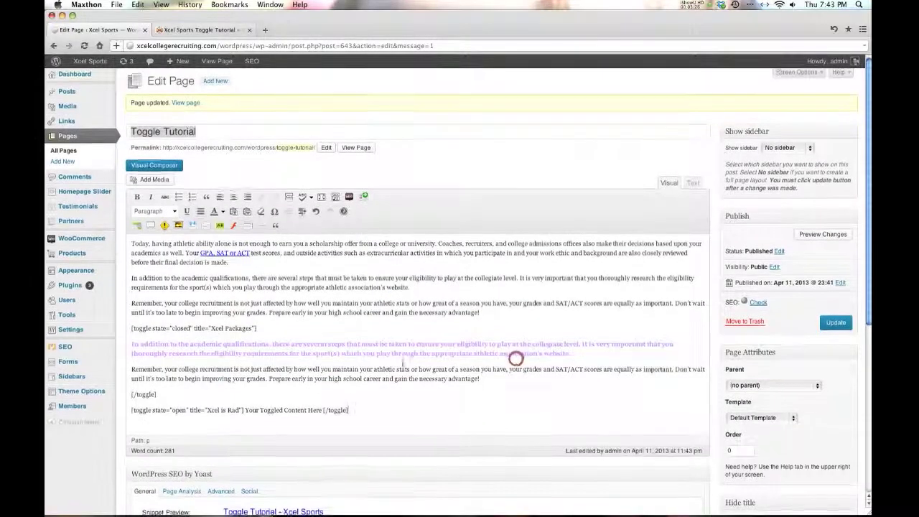
Step: Replace the "Xcel is Rad" toggle's placeholder with the two copied paragraphs and start a new line below them
{"action": "left_click", "coordinate": [320, 405]}
{"action": "scroll", "coordinate": [318, 402], "scroll_direction": "down", "scroll_amount": 1}
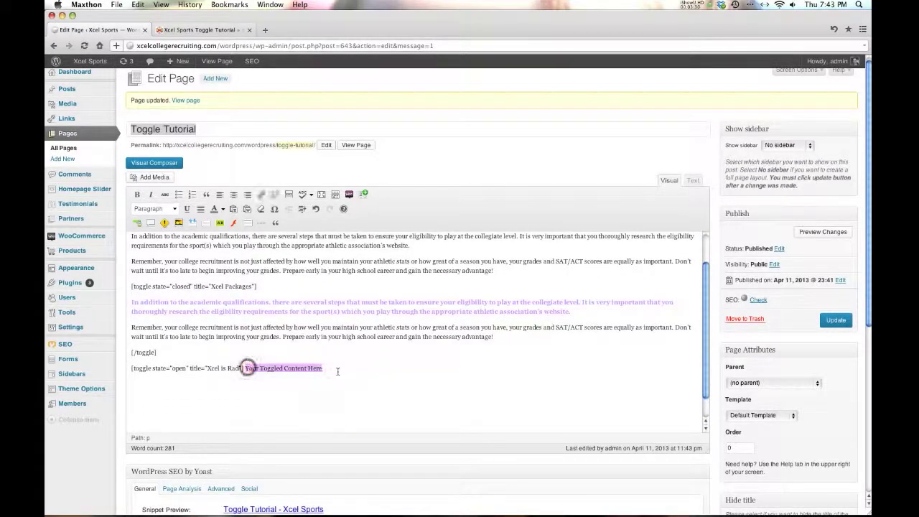
{"action": "type", "text": "In addition to the academic qualifications, there are several steps that must be taken to ensure your eligibility to play at the collegiate level. It is very important that you thoroughly research the eligibility requirements for the sport(s) which you play through the appropriate athletic association's website. Remember, your college recruitment is not just affected by how well you maintain your athletic stats or how great of a season you have, your grades and SAT/ACT scores are equally as important. Don't wait until it's too late to begin improving your grades. Prepare early in your high school career and gain the necessary advantage!"}
{"action": "key", "text": "Return"}
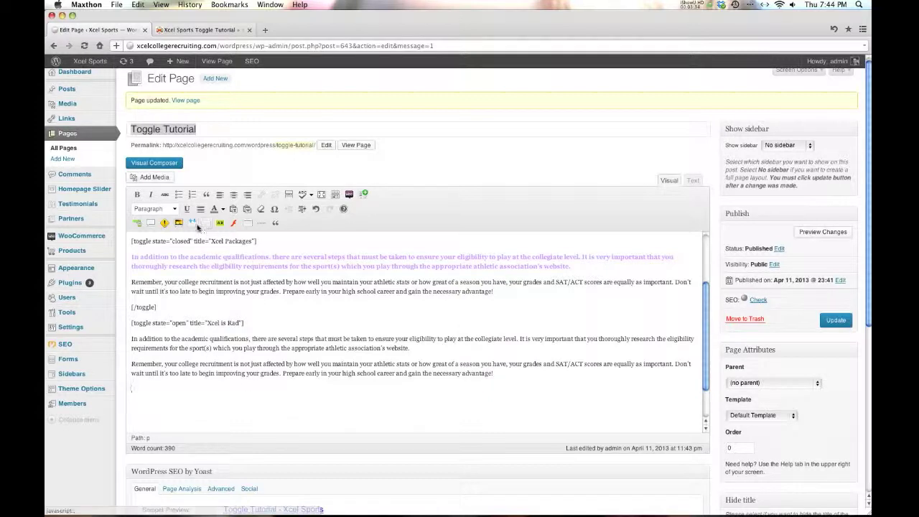
Step: Set up a small button for the "Xcel is Rad" toggle with type Square and color Orange
{"action": "left_click", "coordinate": [137, 224]}
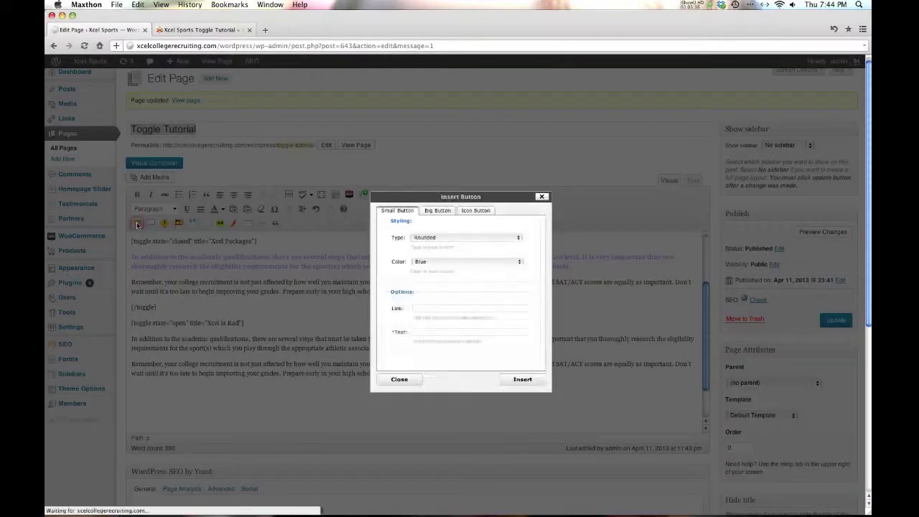
{"action": "left_click", "coordinate": [427, 237]}
{"action": "left_click", "coordinate": [429, 237]}
{"action": "left_click", "coordinate": [428, 237]}
{"action": "left_click", "coordinate": [428, 245]}
{"action": "left_click", "coordinate": [431, 261]}
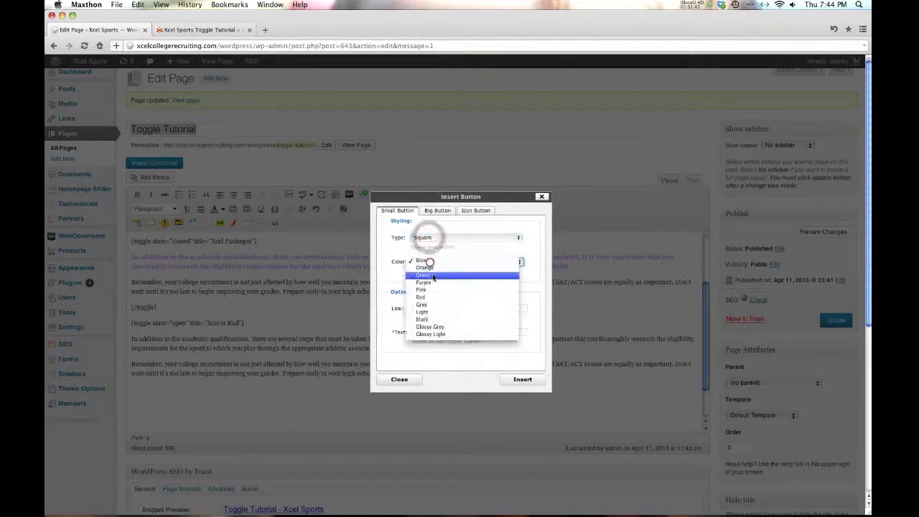
{"action": "left_click", "coordinate": [431, 268]}
{"action": "left_click", "coordinate": [433, 308]}
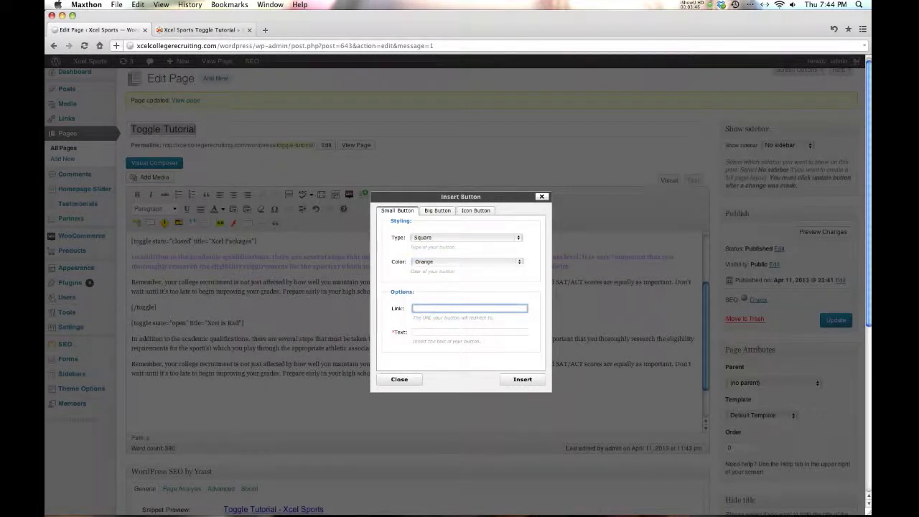
Step: Copy the web address of the shop's XCEL Logo Hat- Gray product page and use it as the button's link
{"action": "left_click", "coordinate": [204, 29]}
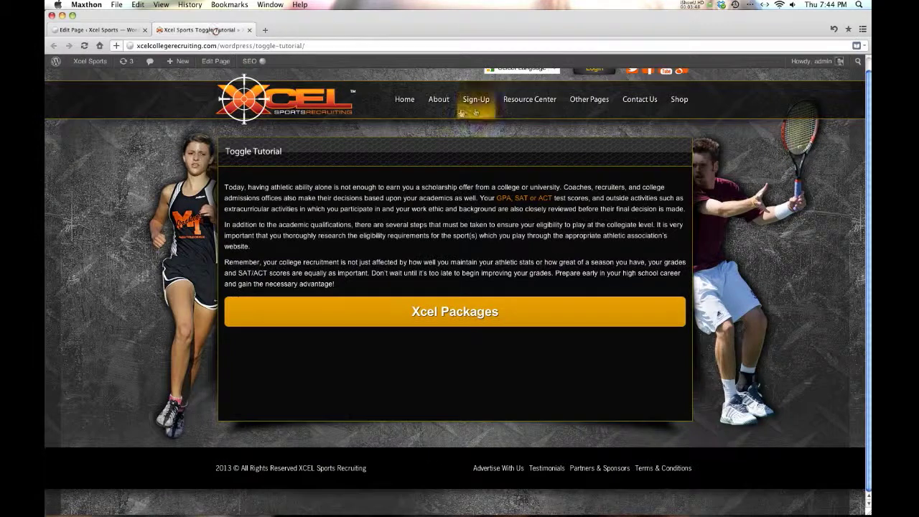
{"action": "left_click", "coordinate": [680, 100]}
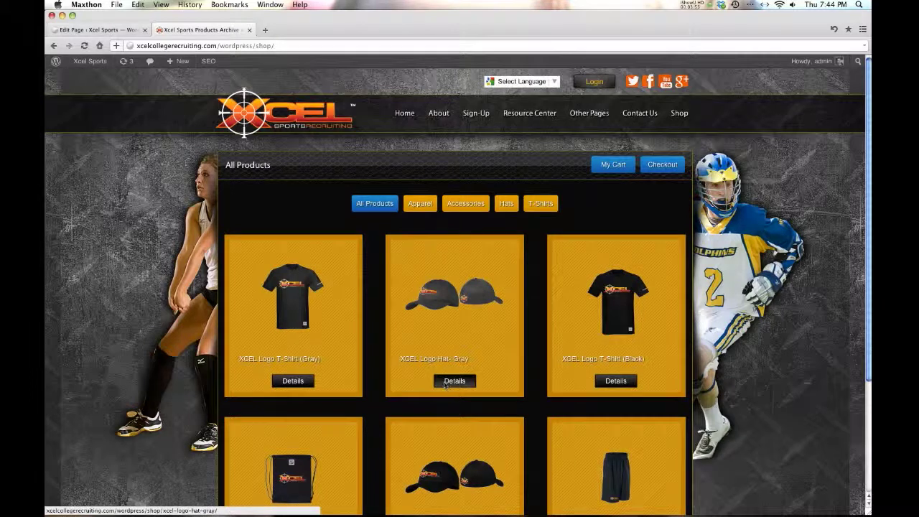
{"action": "left_click", "coordinate": [444, 381]}
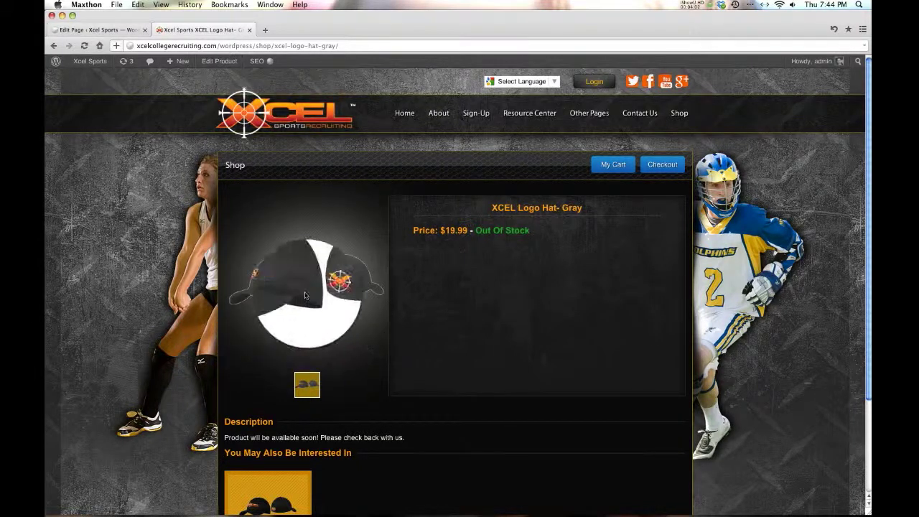
{"action": "left_click", "coordinate": [248, 45]}
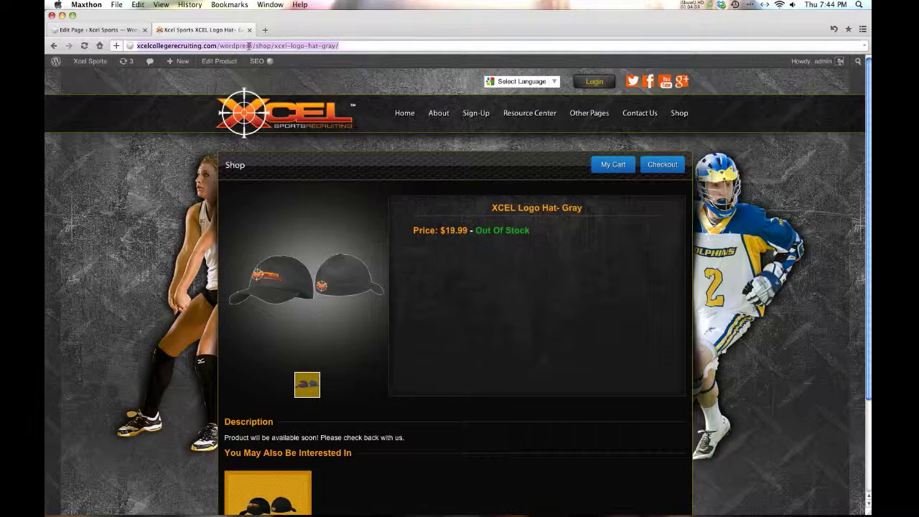
{"action": "left_click", "coordinate": [109, 30]}
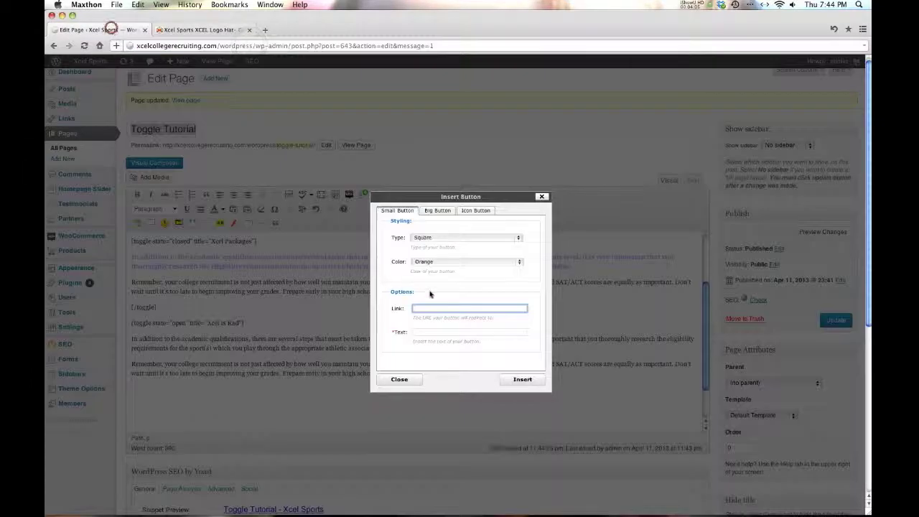
{"action": "key", "text": "super+v"}
Step: Set the button's text to "Buy Now" and insert it below the last paragraph of the "Xcel is Rad" toggle
{"action": "left_click", "coordinate": [429, 331]}
{"action": "type", "text": "Suy"}
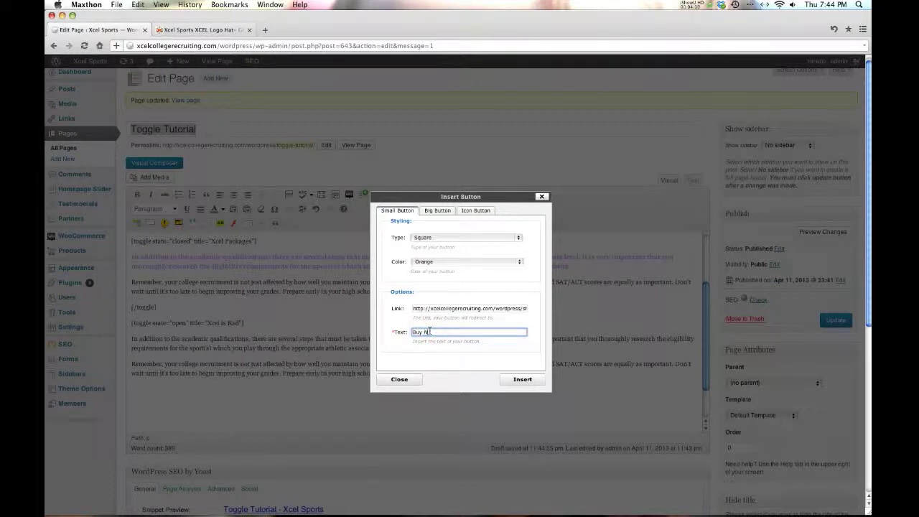
{"action": "left_click", "coordinate": [521, 379]}
{"action": "scroll", "coordinate": [517, 384], "scroll_direction": "down", "scroll_amount": 3}
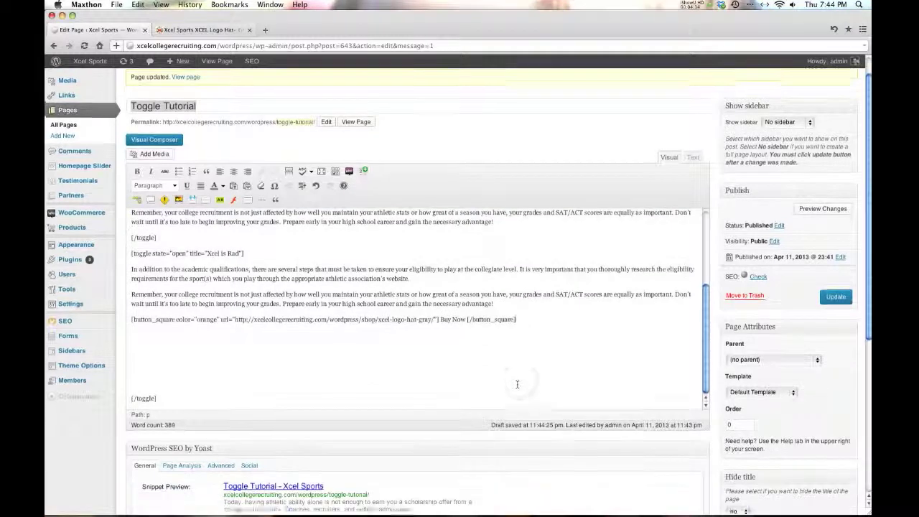
Step: Remove the surplus blank lines between the Buy Now button shortcode and the closing [/toggle] tag, and update the page
{"action": "scroll", "coordinate": [160, 368], "scroll_direction": "up", "scroll_amount": 3}
{"action": "left_click", "coordinate": [159, 366]}
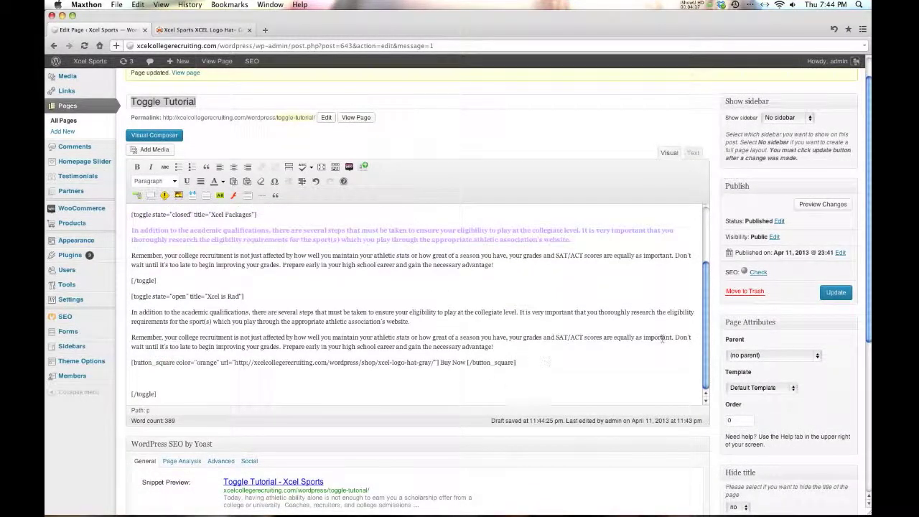
{"action": "left_click", "coordinate": [836, 292]}
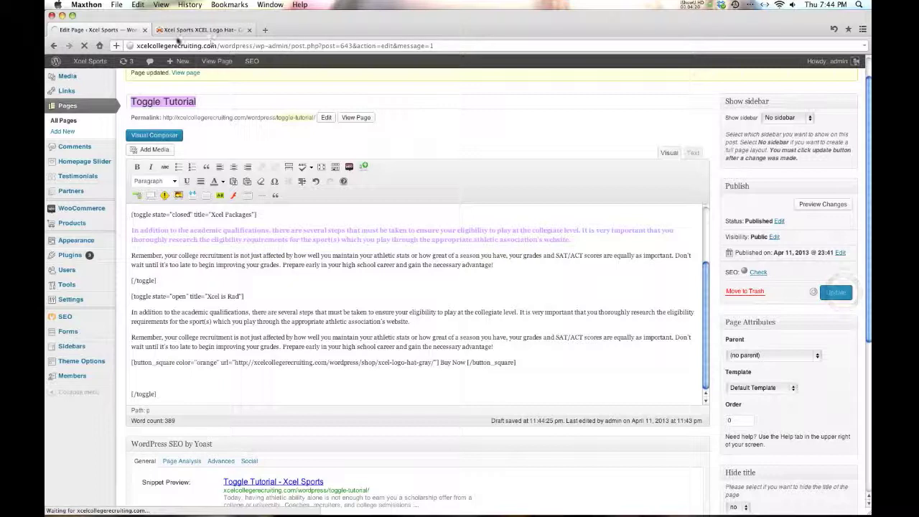
Step: Go back from the hat's product page to the published Toggle Tutorial page in the second browser tab
{"action": "left_click", "coordinate": [176, 30]}
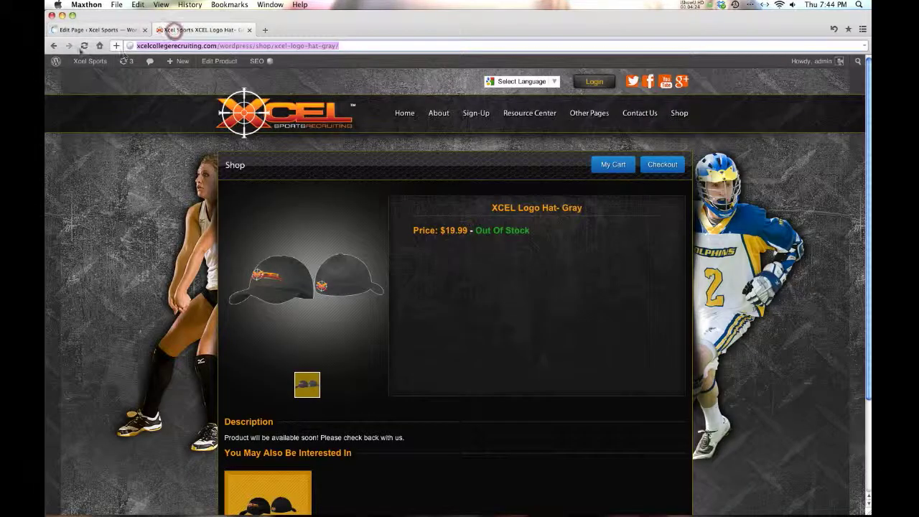
{"action": "left_click", "coordinate": [82, 46]}
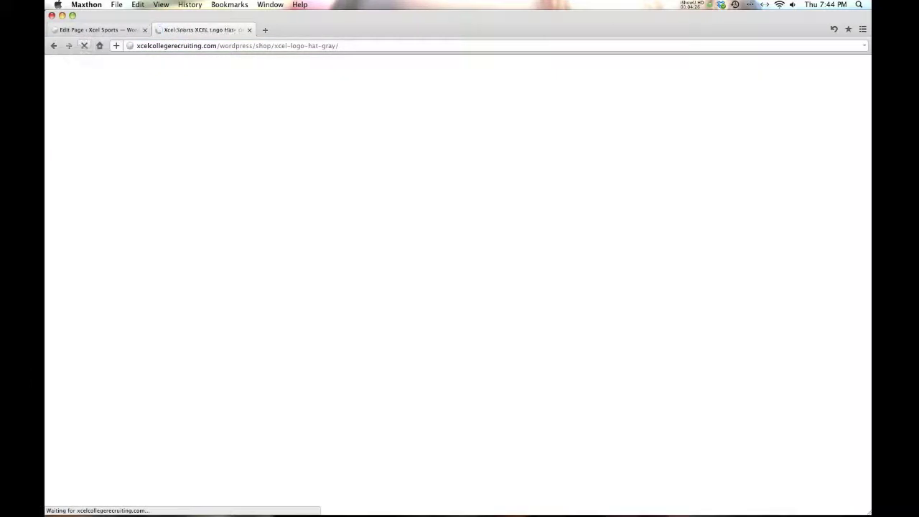
{"action": "left_click", "coordinate": [53, 46]}
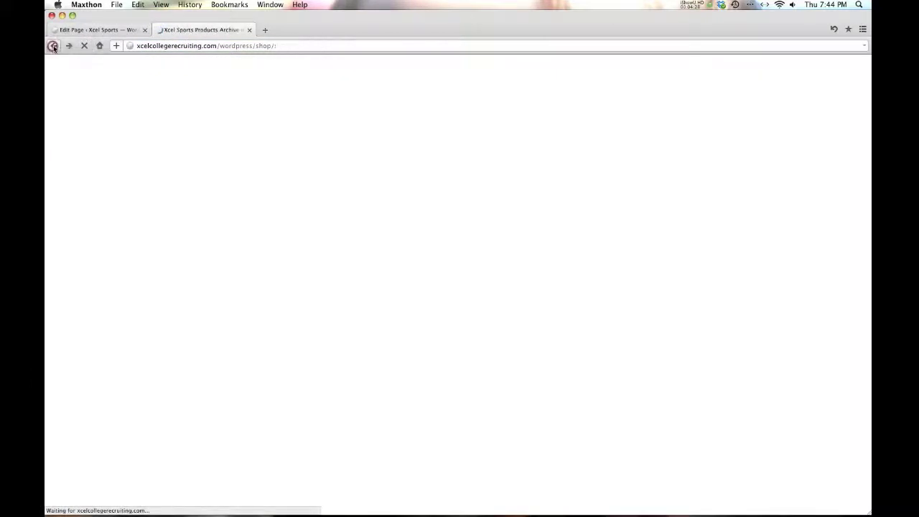
{"action": "left_click", "coordinate": [53, 46]}
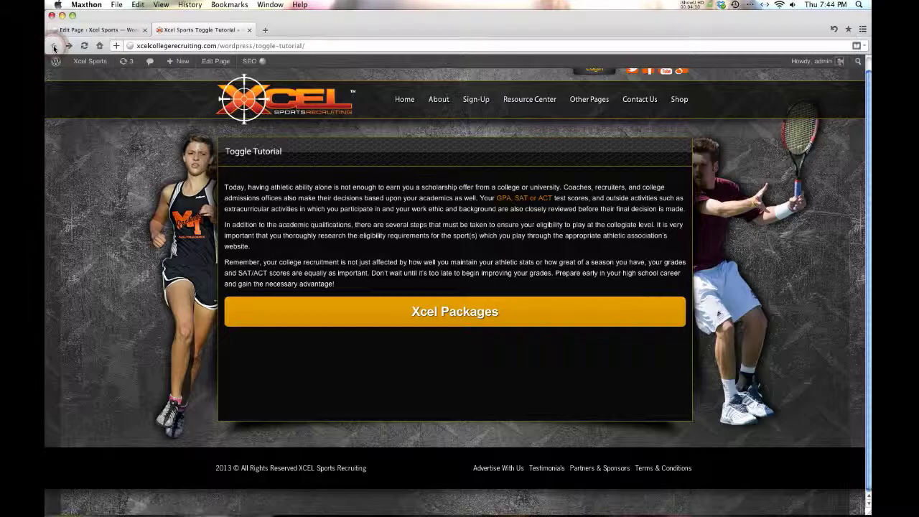
Step: Reload the published Toggle Tutorial page, test the Buy Now button's link to the hat product, and return to the page
{"action": "left_click", "coordinate": [84, 46]}
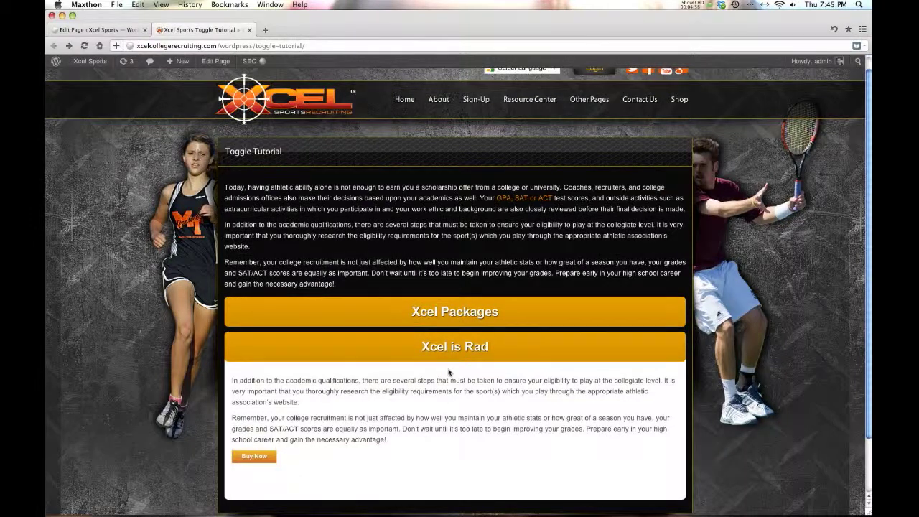
{"action": "scroll", "coordinate": [284, 362], "scroll_direction": "down", "scroll_amount": 1}
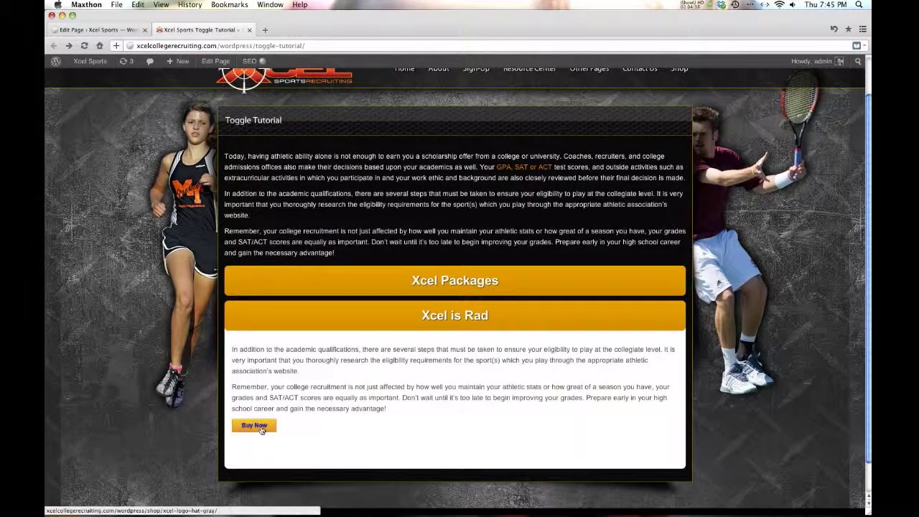
{"action": "left_click", "coordinate": [261, 427]}
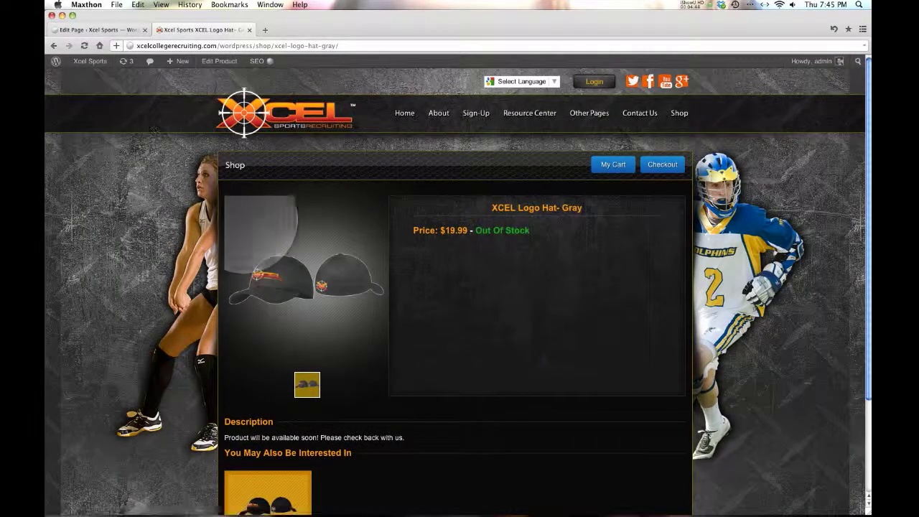
{"action": "left_click", "coordinate": [53, 46]}
Step: Review the paragraphs and button shortcode inside the "Xcel is Rad" toggle in the page editor's browser tab
{"action": "left_click", "coordinate": [79, 30]}
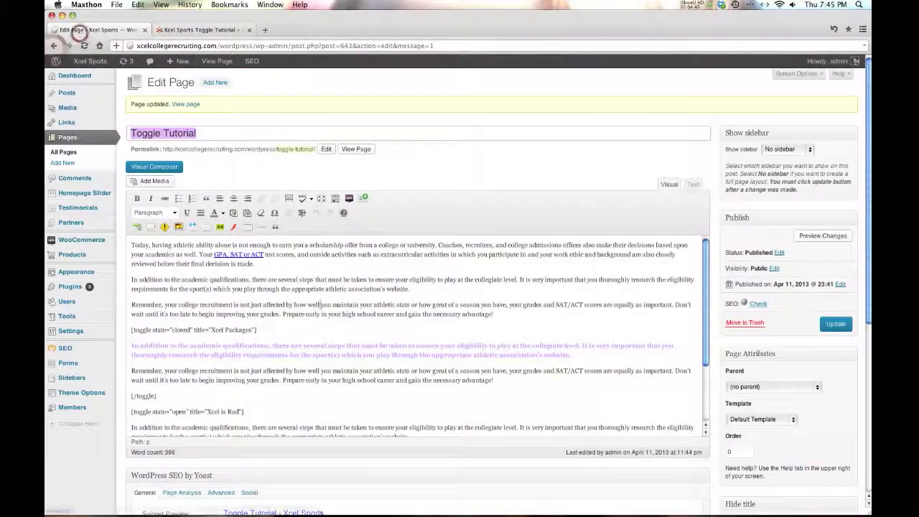
{"action": "scroll", "coordinate": [316, 302], "scroll_direction": "down", "scroll_amount": 3}
{"action": "left_click_drag", "start_coordinate": [515, 373], "coordinate": [115, 325]}
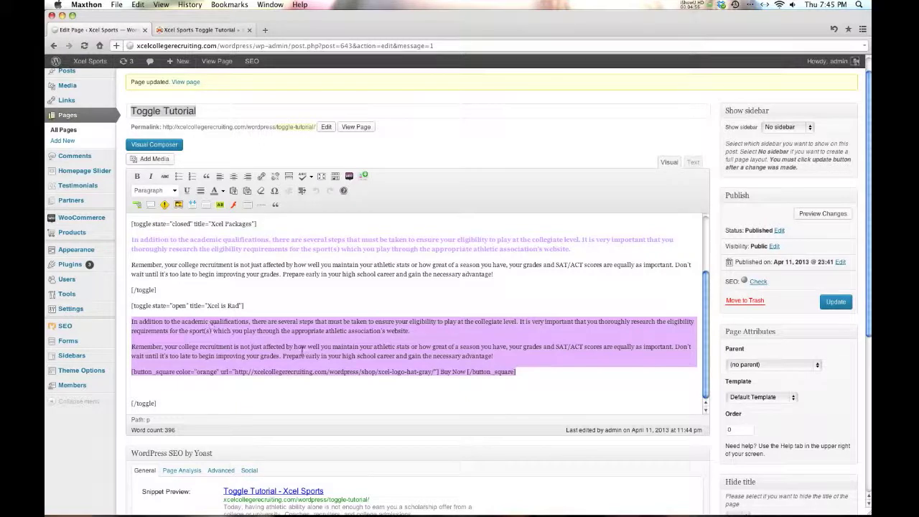
{"action": "left_click", "coordinate": [302, 350]}
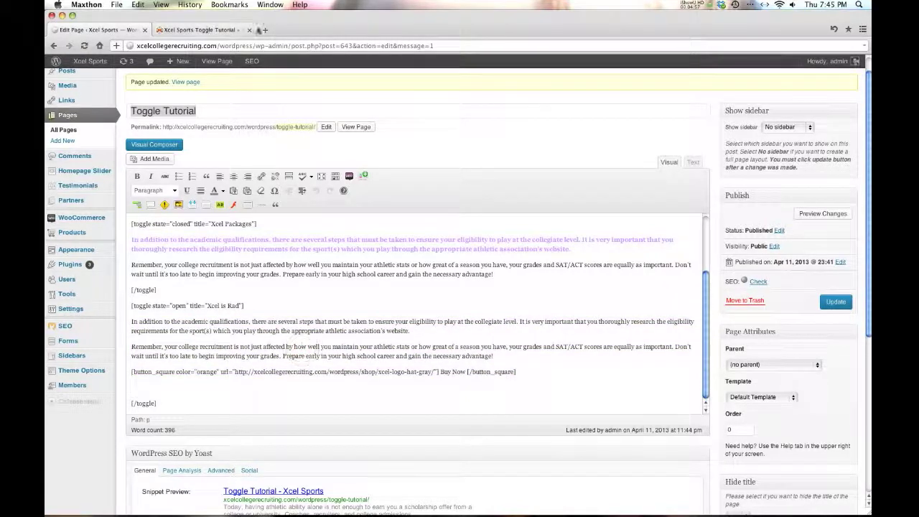
Step: Open the site's Membership Plans page in the second browser tab and examine the service and price layout under "Additional Services We Offer"
{"action": "left_click", "coordinate": [208, 32]}
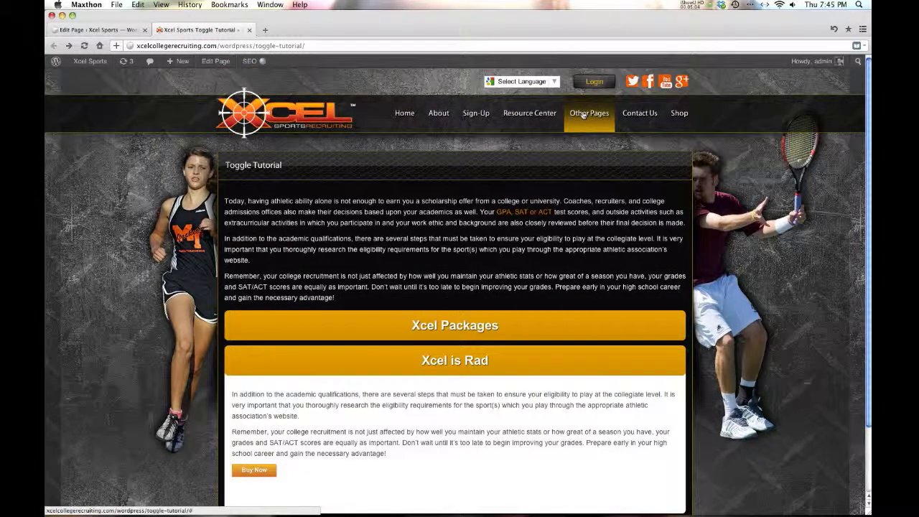
{"action": "mouse_move", "coordinate": [582, 115]}
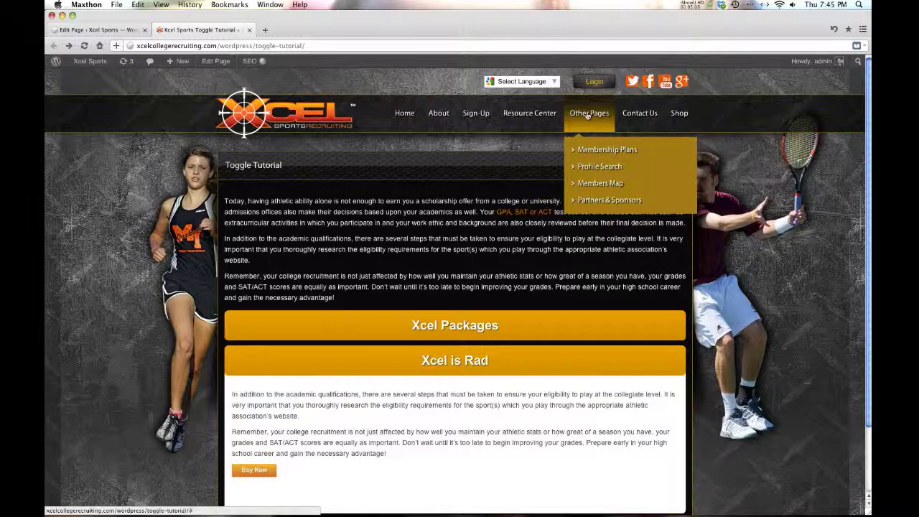
{"action": "left_click", "coordinate": [601, 151]}
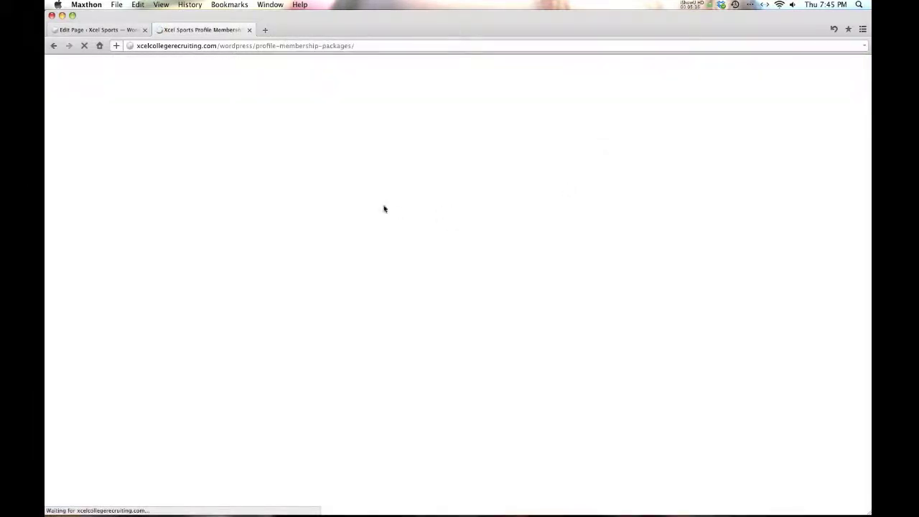
{"action": "scroll", "coordinate": [413, 234], "scroll_direction": "down", "scroll_amount": 3}
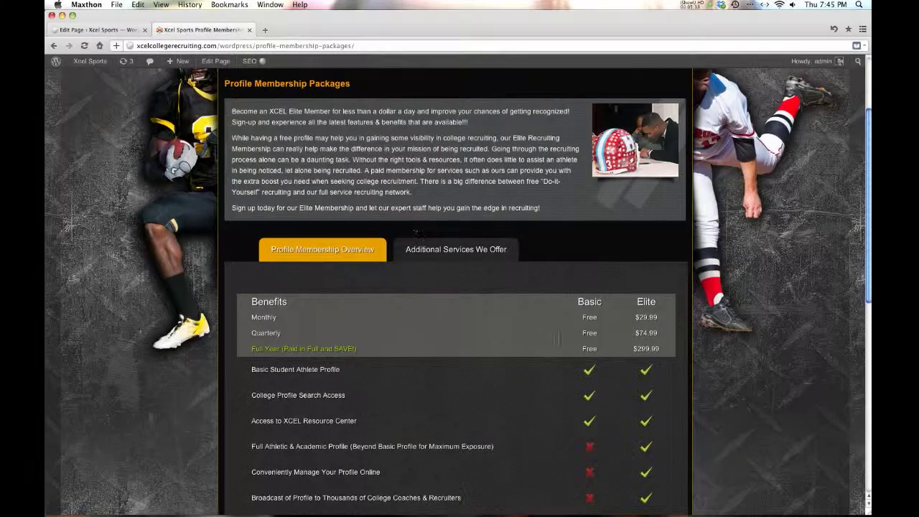
{"action": "left_click", "coordinate": [474, 253]}
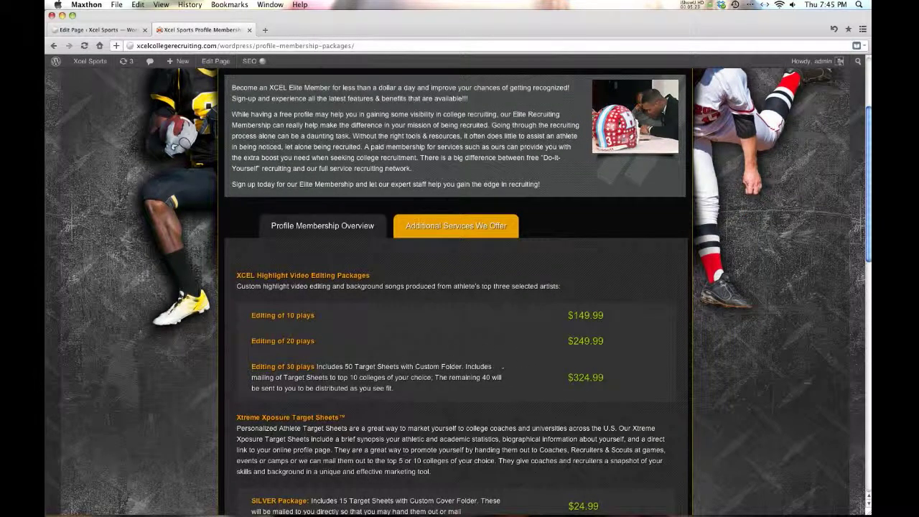
{"action": "scroll", "coordinate": [516, 379], "scroll_direction": "down", "scroll_amount": 3}
{"action": "scroll", "coordinate": [415, 352], "scroll_direction": "down", "scroll_amount": 4}
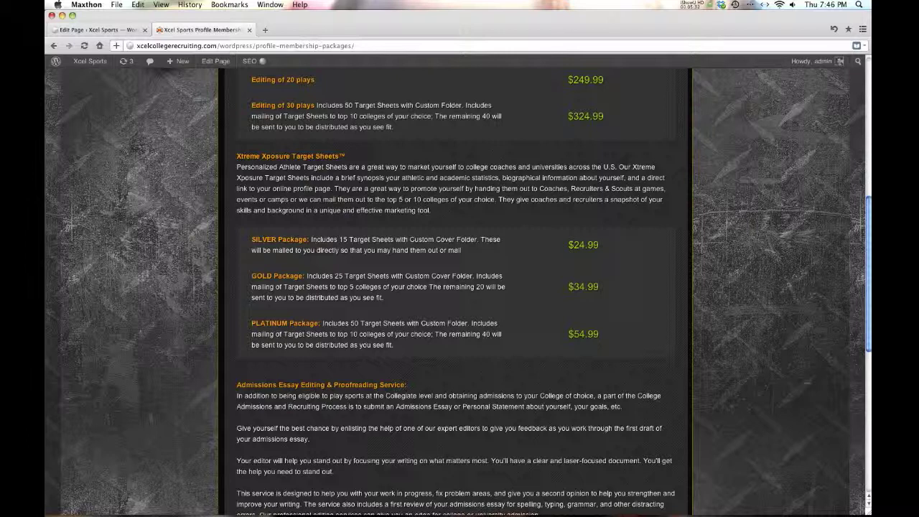
{"action": "scroll", "coordinate": [455, 287], "scroll_direction": "up", "scroll_amount": 2}
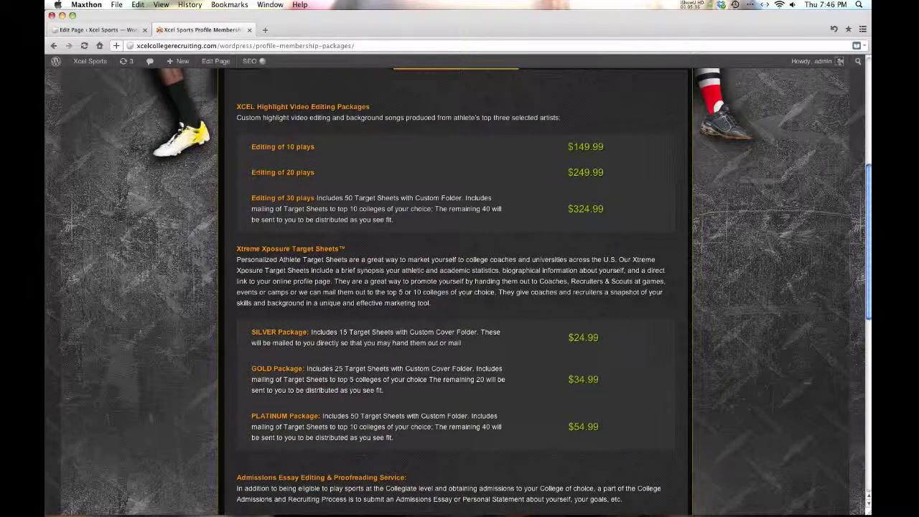
{"action": "scroll", "coordinate": [330, 227], "scroll_direction": "down", "scroll_amount": 4}
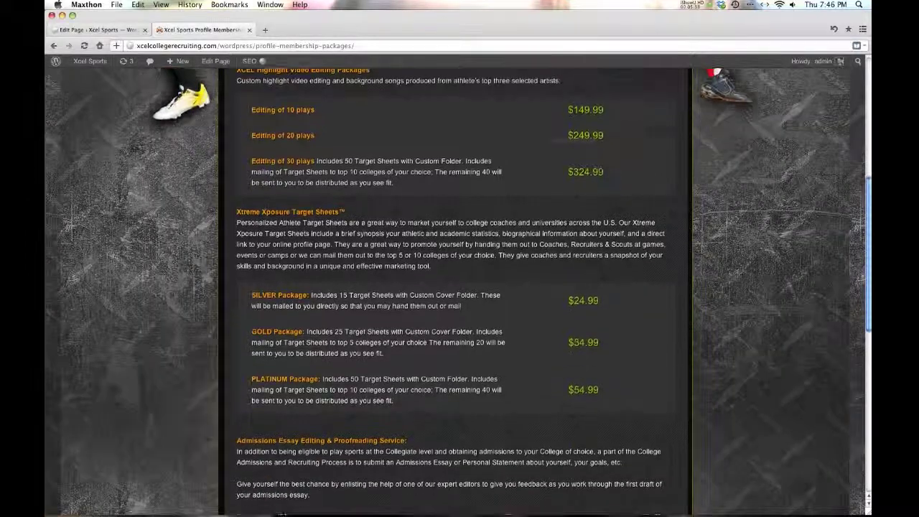
{"action": "scroll", "coordinate": [362, 262], "scroll_direction": "up", "scroll_amount": 8}
{"action": "scroll", "coordinate": [363, 262], "scroll_direction": "up", "scroll_amount": 1}
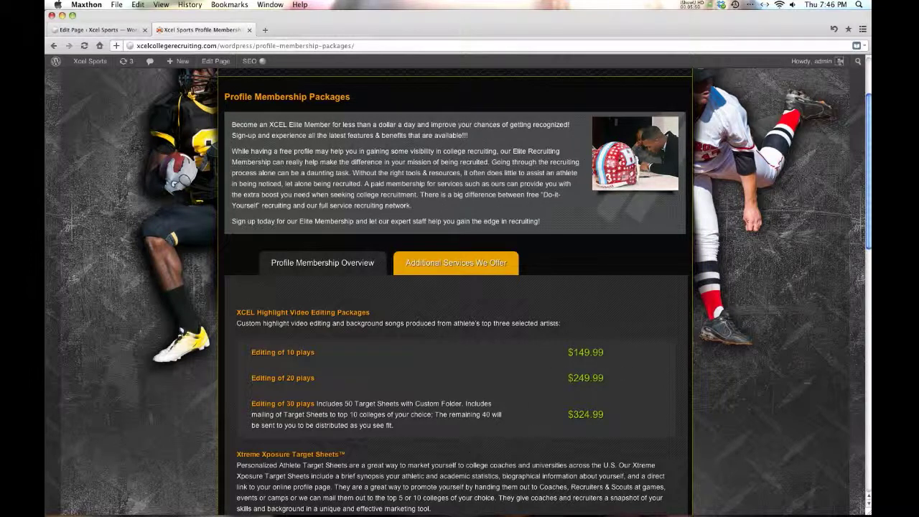
Step: Back in the page editor, delete the blank line above the last [/toggle] tag and place the cursor on an empty line below it
{"action": "left_click", "coordinate": [86, 30]}
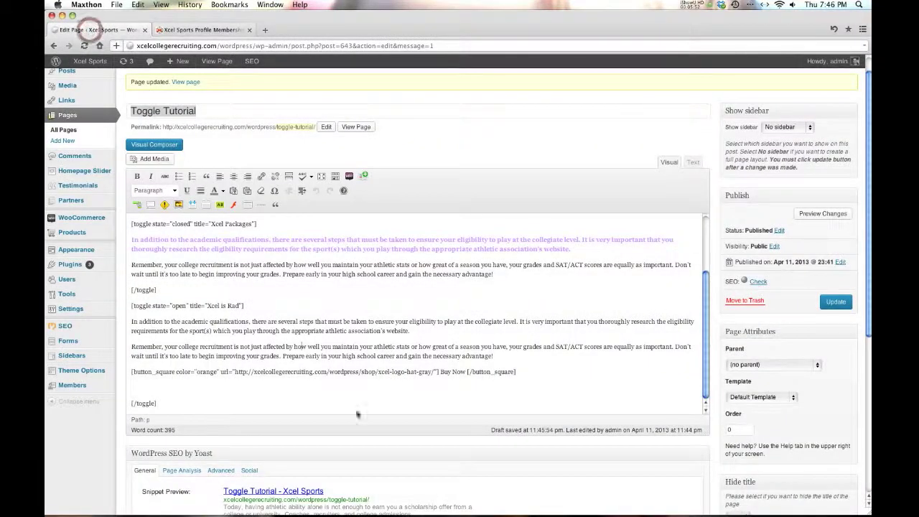
{"action": "scroll", "coordinate": [442, 378], "scroll_direction": "down", "scroll_amount": 1}
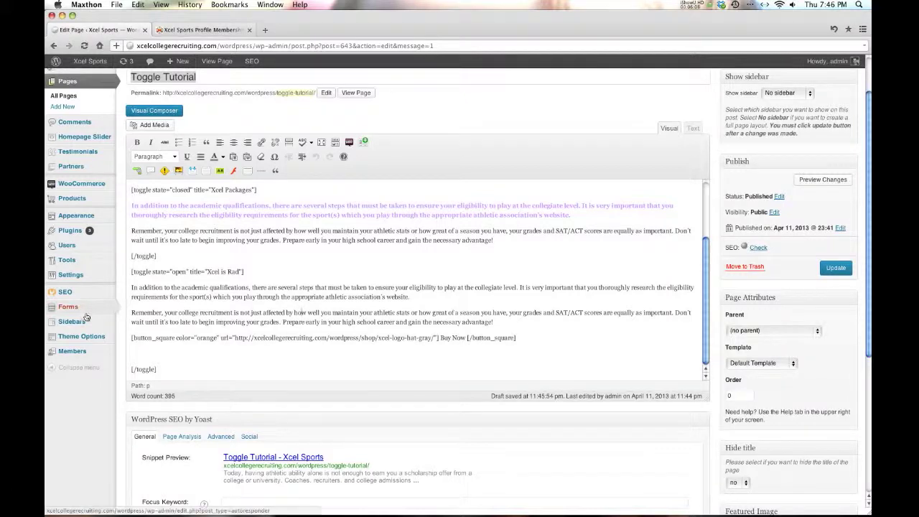
{"action": "left_click", "coordinate": [135, 352]}
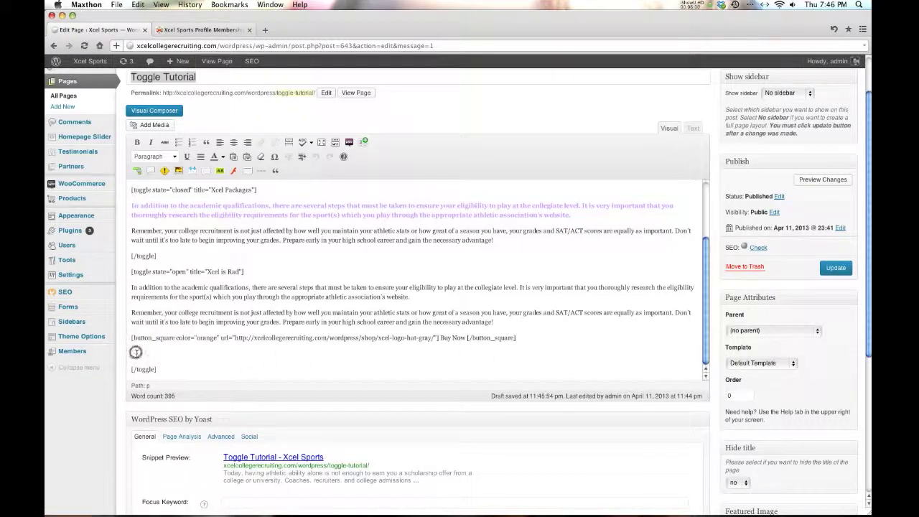
{"action": "key", "text": "BackSpace"}
{"action": "scroll", "coordinate": [172, 369], "scroll_direction": "down", "scroll_amount": 3}
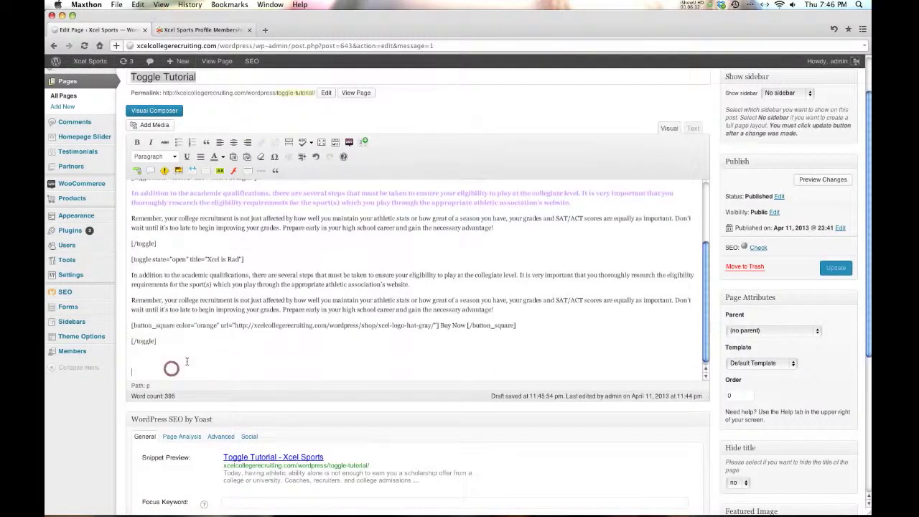
{"action": "left_click", "coordinate": [171, 369]}
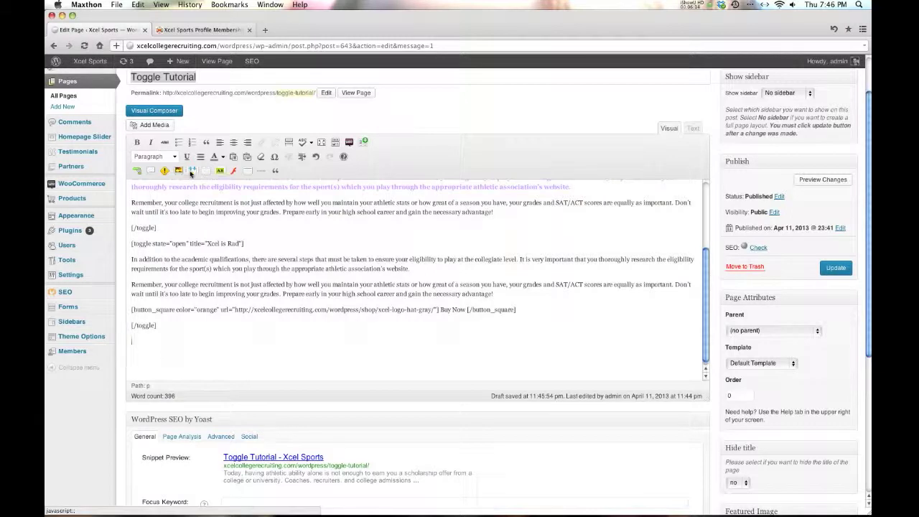
Step: Insert a toggled content shortcode with the initial state Closed and the title "Columns" below the "Xcel is Rad" toggle
{"action": "left_click", "coordinate": [191, 173]}
{"action": "left_click", "coordinate": [445, 262]}
{"action": "left_click", "coordinate": [445, 270]}
{"action": "left_click", "coordinate": [422, 310]}
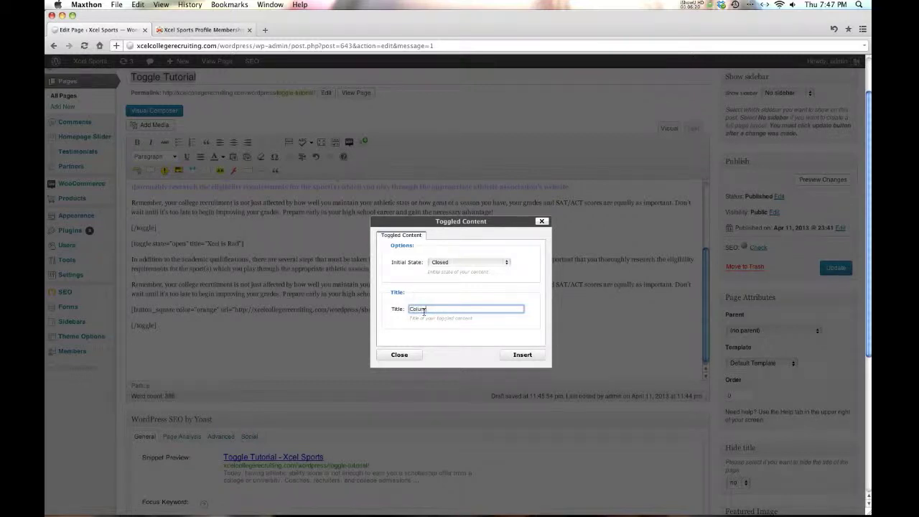
{"action": "left_click", "coordinate": [523, 354]}
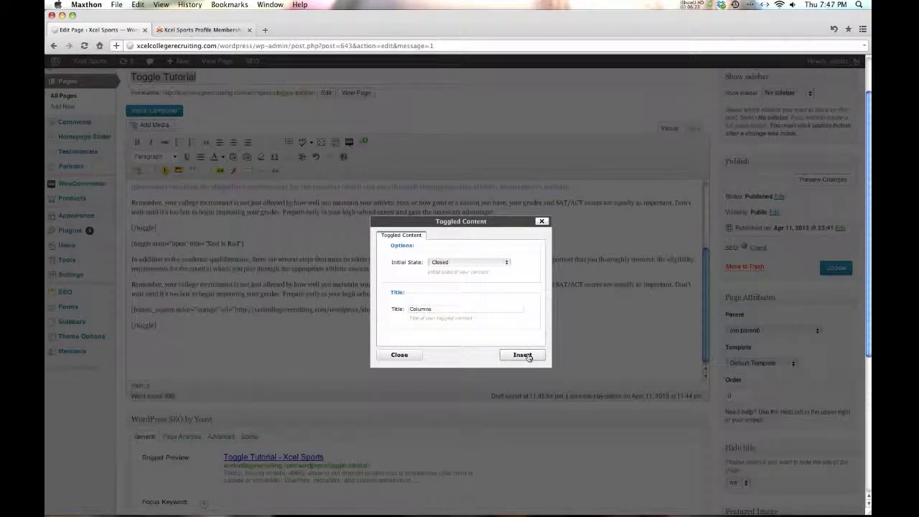
Step: Try to delete the placeholder text "Your Toggled Content Here" from the Columns toggle in the visual editor
{"action": "left_click", "coordinate": [321, 340]}
{"action": "key", "text": "alt+shift+Left"}
{"action": "key", "text": "alt+shift+Left"}
{"action": "key", "text": "alt+shift+Left"}
{"action": "key", "text": "alt+shift+Left"}
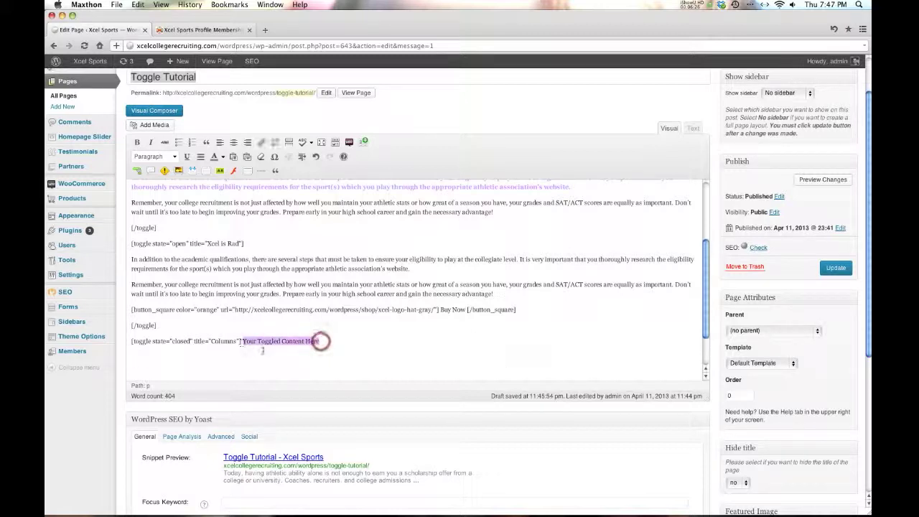
{"action": "key", "text": "BackSpace"}
{"action": "key", "text": "ctrl+z"}
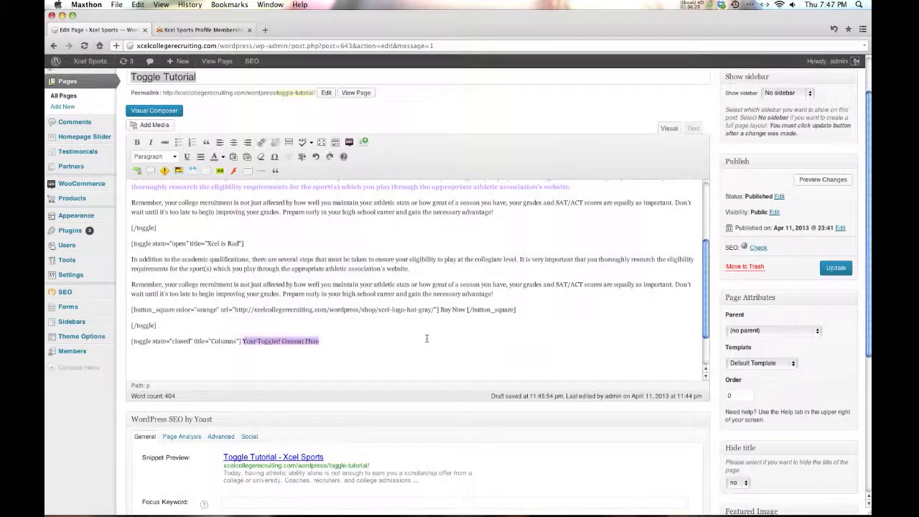
Step: Compare the Visual and Text modes of the content editor and leave the page content in Text mode
{"action": "left_click", "coordinate": [691, 135]}
{"action": "scroll", "coordinate": [678, 147], "scroll_direction": "up", "scroll_amount": 1}
{"action": "left_click", "coordinate": [691, 159]}
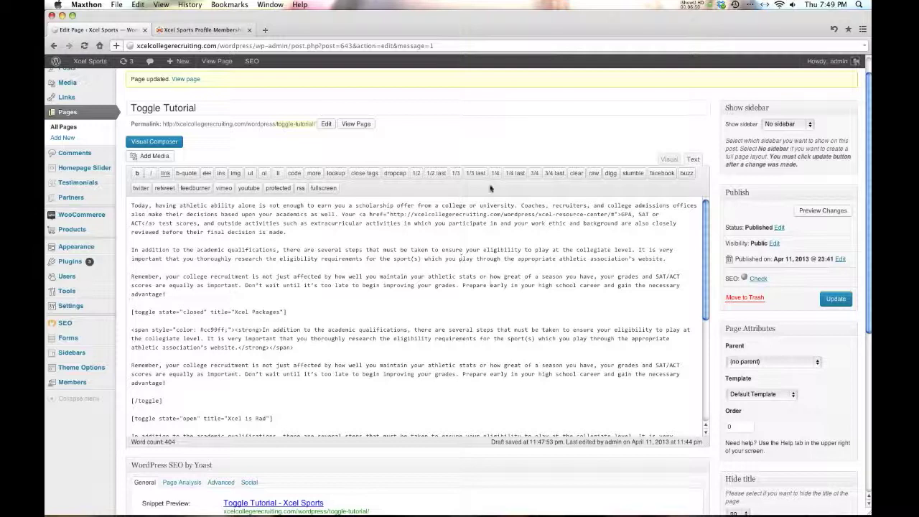
{"action": "left_click", "coordinate": [669, 162]}
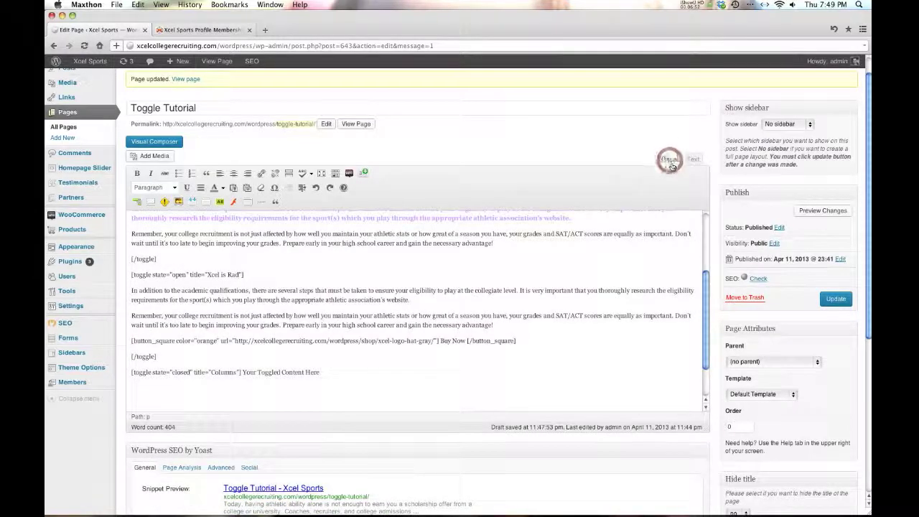
{"action": "left_click", "coordinate": [693, 159]}
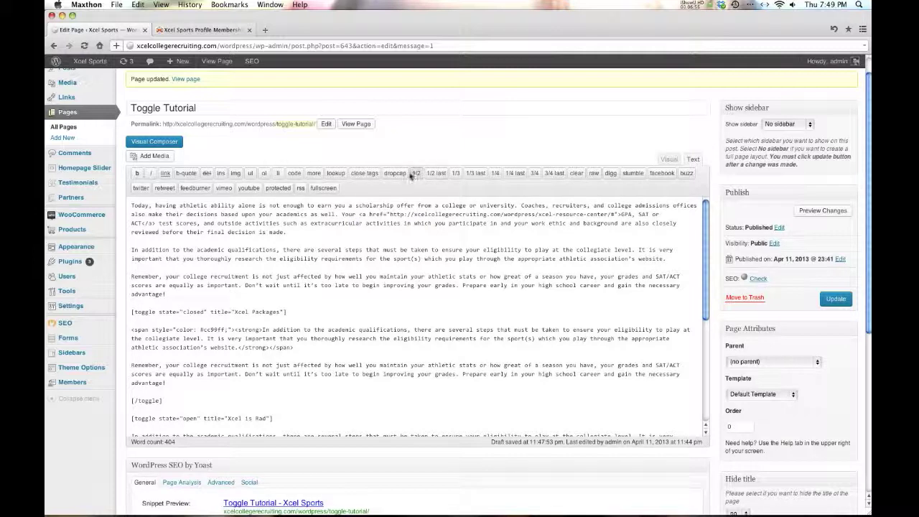
{"action": "left_click", "coordinate": [667, 159]}
{"action": "left_click", "coordinate": [692, 159]}
Step: Remove the two &nbsp; entries and the placeholder text from the Columns toggle, and start a new line below its opening tag
{"action": "scroll", "coordinate": [356, 234], "scroll_direction": "down", "scroll_amount": 5}
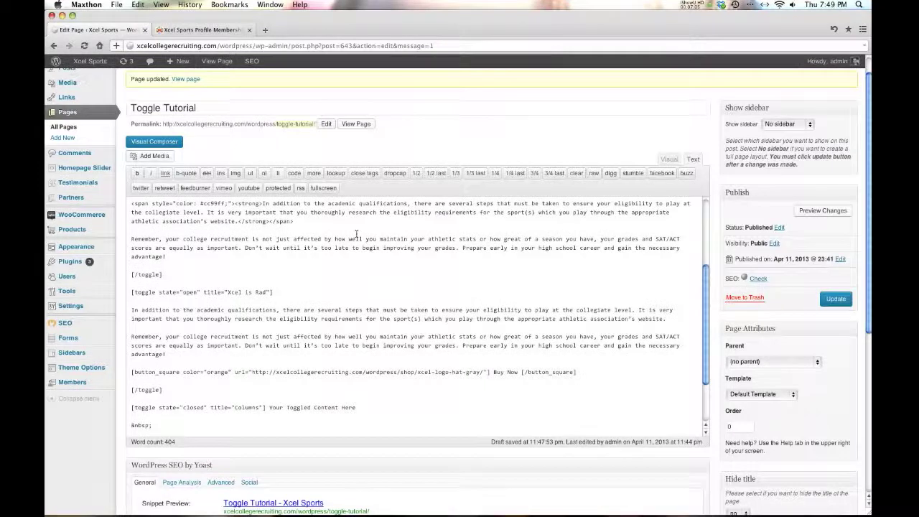
{"action": "scroll", "coordinate": [348, 242], "scroll_direction": "down", "scroll_amount": 3}
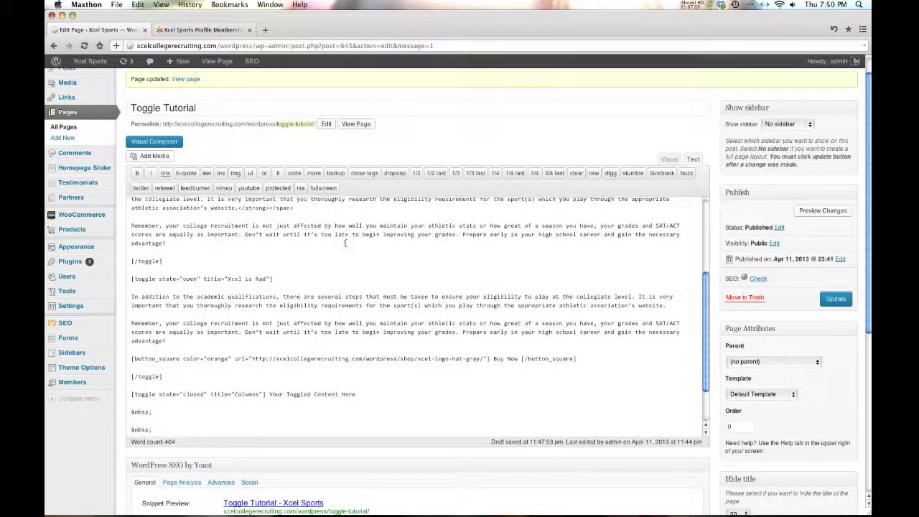
{"action": "left_click_drag", "start_coordinate": [154, 370], "coordinate": [132, 349]}
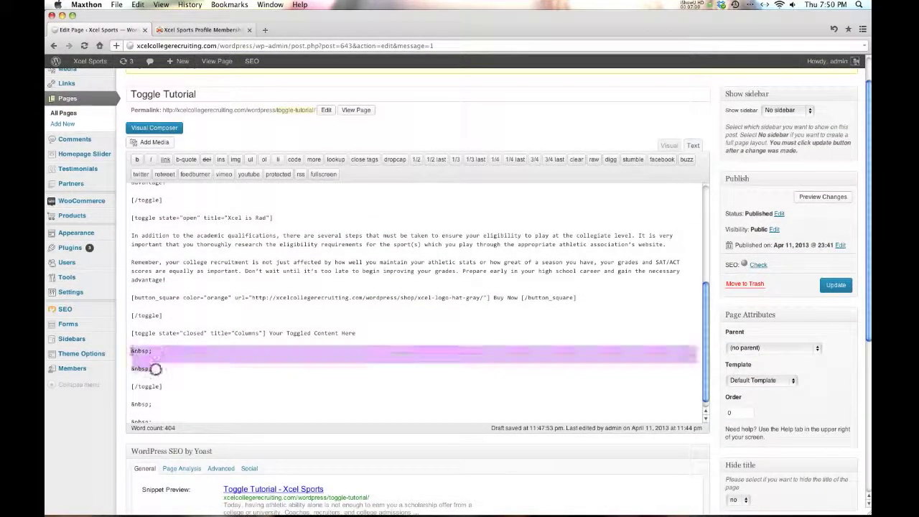
{"action": "key", "text": "BackSpace"}
{"action": "left_click_drag", "start_coordinate": [265, 342], "coordinate": [356, 343]}
{"action": "key", "text": "BackSpace"}
{"action": "key", "text": "Return"}
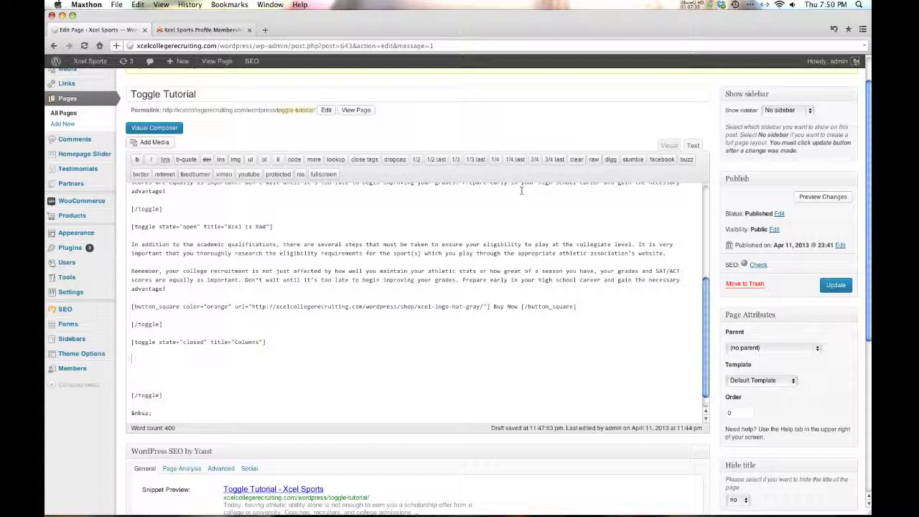
Step: Add a [one_half] column containing "sdlkfjkdlsjfklds sdfjkjdlskfdsjf lkjsdlkfjldjkld" inside the Columns toggle and close its tag
{"action": "left_click", "coordinate": [415, 159]}
{"action": "type", "text": "sdlkfjkdlsjfklds adfjkldlskfdsjf lkjsdlkfjlsdjkld"}
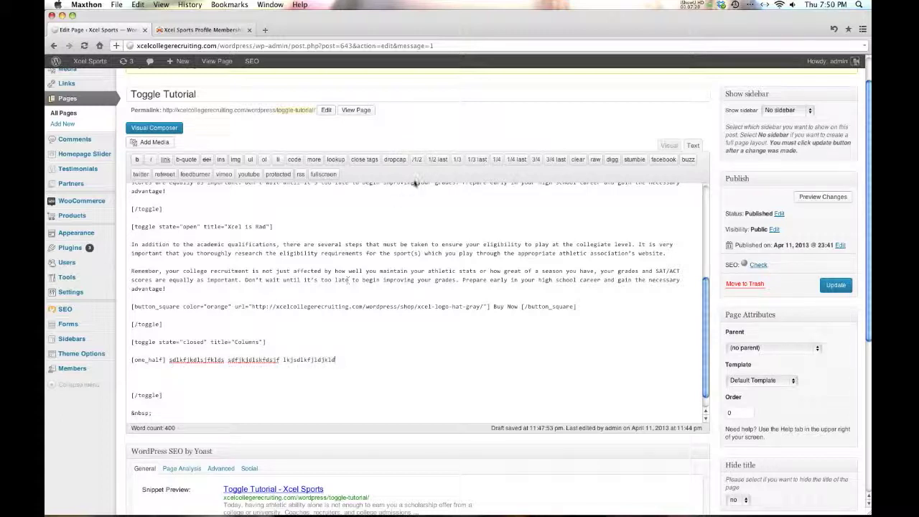
{"action": "left_click", "coordinate": [414, 159]}
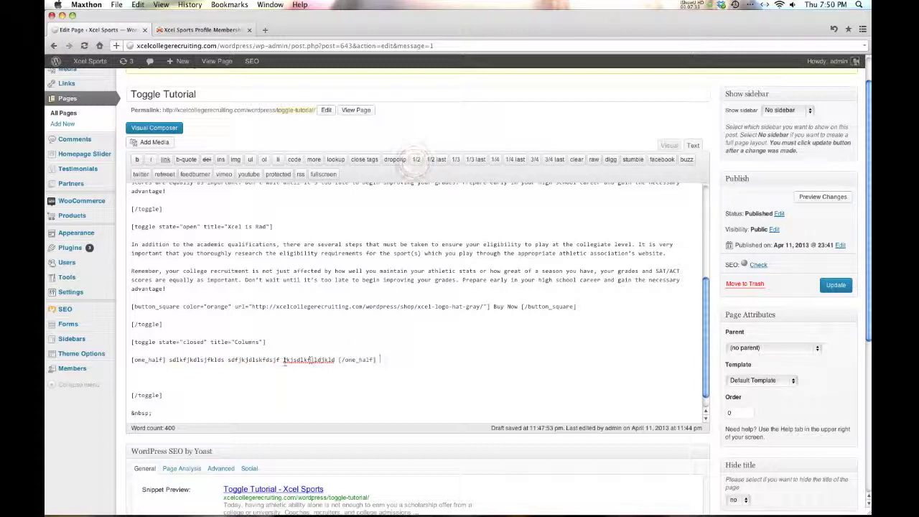
{"action": "left_click", "coordinate": [417, 159]}
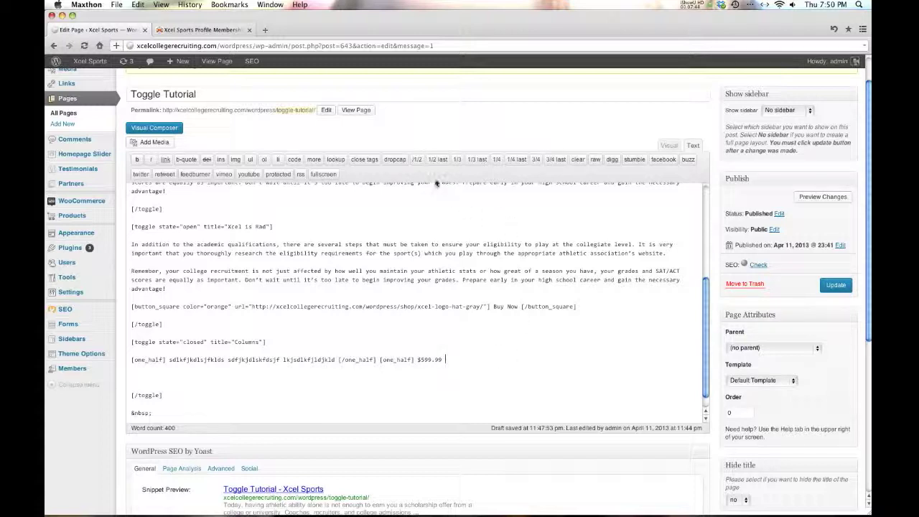
{"action": "left_click_drag", "start_coordinate": [456, 361], "coordinate": [381, 363]}
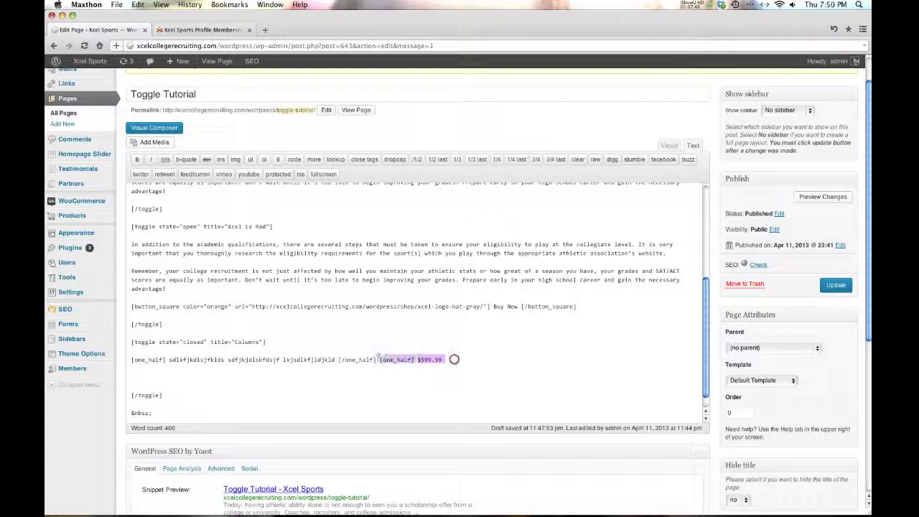
{"action": "key", "text": "ctrl+x"}
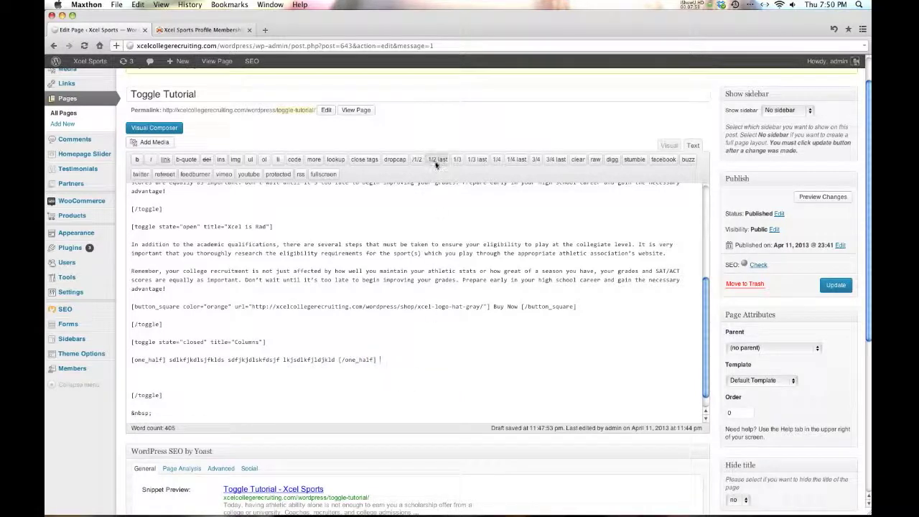
Step: Remove the existing [one_half] column with its text from the Columns toggle, leaving the line empty
{"action": "left_click_drag", "start_coordinate": [381, 360], "coordinate": [130, 362]}
{"action": "key", "text": "ctrl+x"}
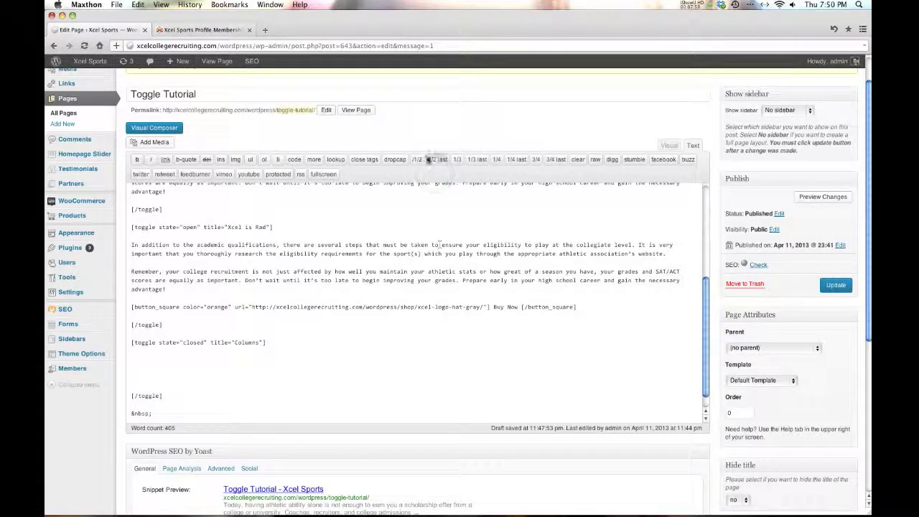
{"action": "left_click", "coordinate": [418, 159]}
{"action": "left_click_drag", "start_coordinate": [185, 360], "coordinate": [133, 360]}
{"action": "key", "text": "BackSpace"}
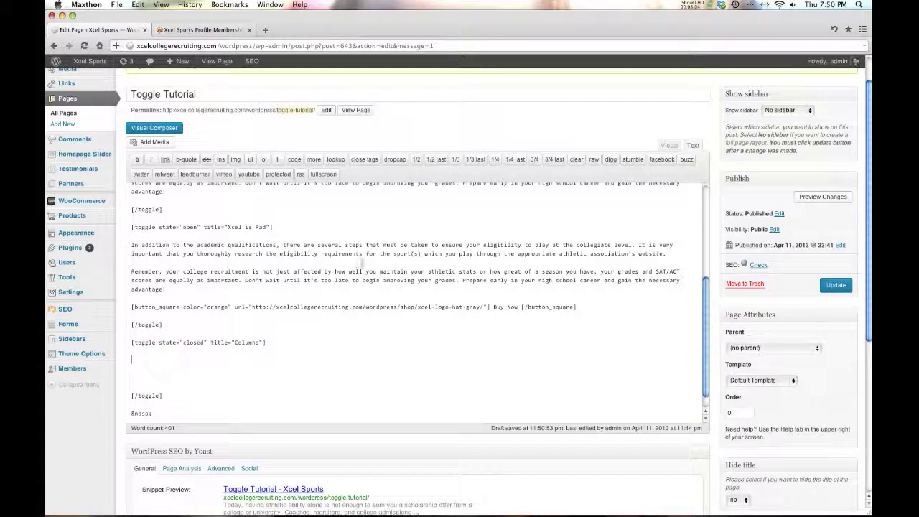
Step: Add a [one_half] column containing "gdfgdfgfdgfdgdgdff" inside the Columns toggle and close its tag
{"action": "left_click", "coordinate": [416, 159]}
{"action": "type", "text": "gdfgdfgfdgfdgdgdff [/one_half"}
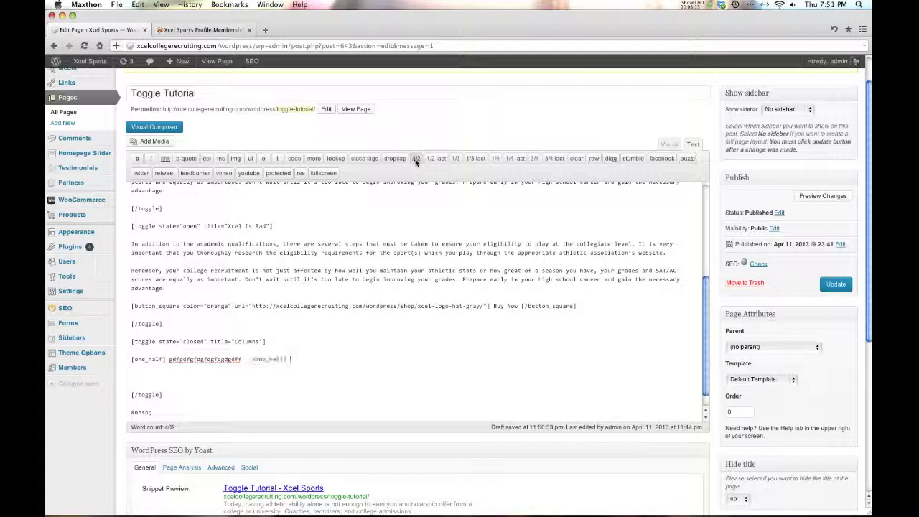
{"action": "left_click", "coordinate": [416, 159]}
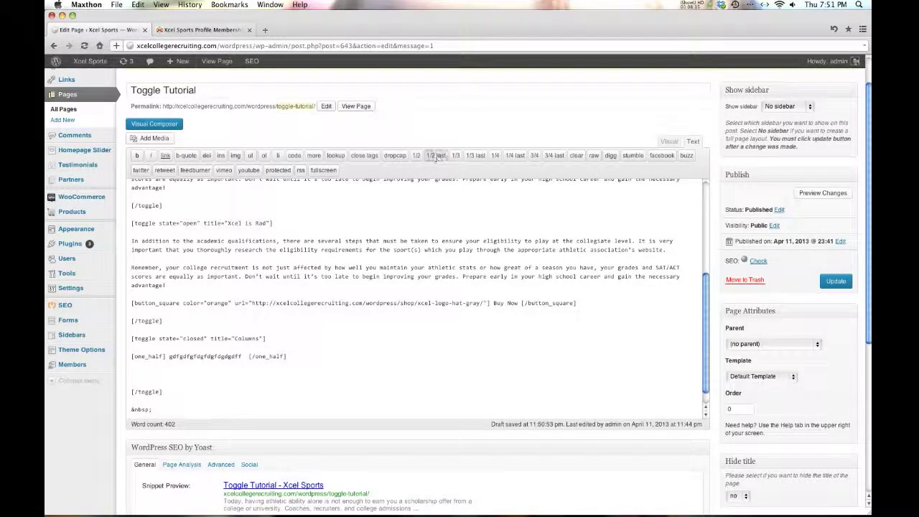
Step: Add a closed [one_half last="last"] column containing "$599.99" after the first column and update the page
{"action": "left_click", "coordinate": [435, 156]}
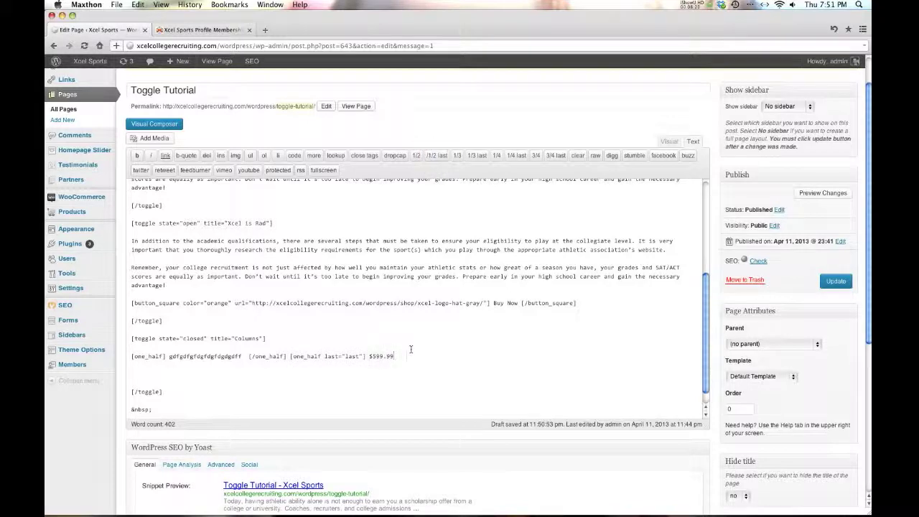
{"action": "left_click", "coordinate": [434, 156]}
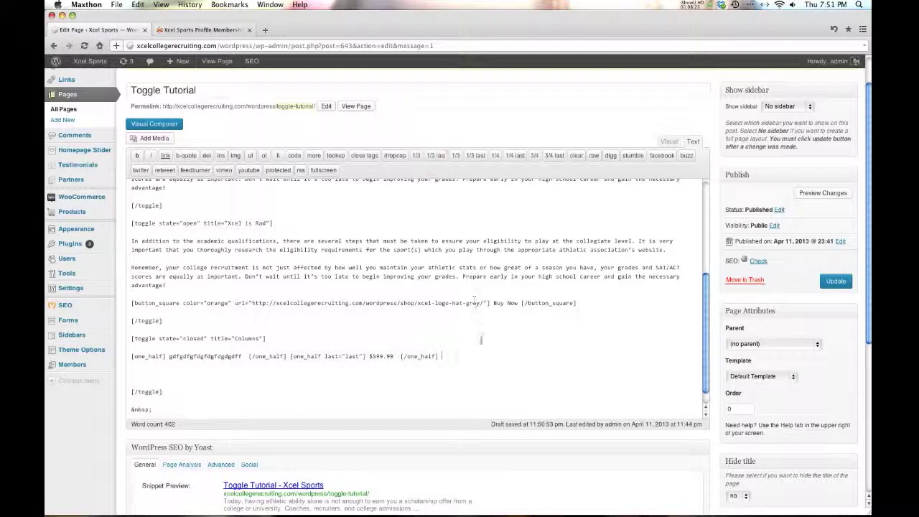
{"action": "left_click", "coordinate": [824, 285]}
Step: Reload the live Toggle Tutorial page, expand the Columns toggle and examine the layout of its two columns
{"action": "left_click", "coordinate": [179, 30]}
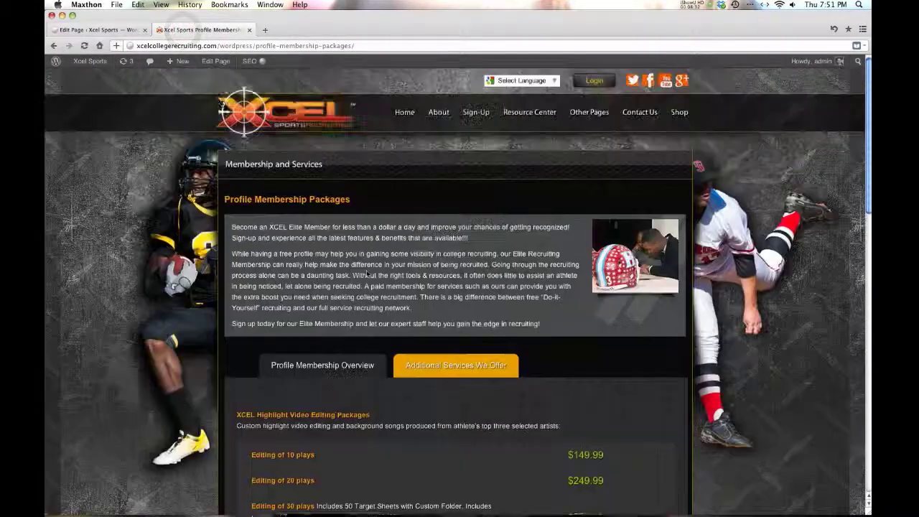
{"action": "left_click", "coordinate": [54, 46]}
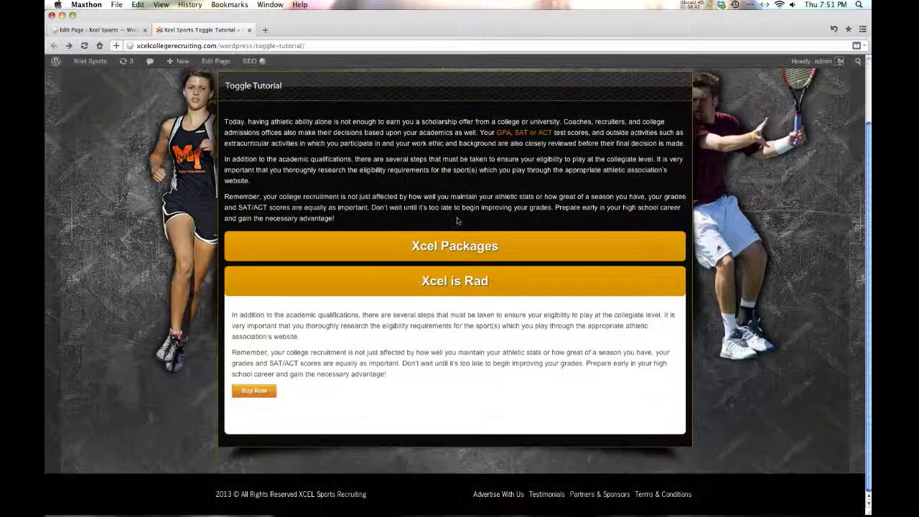
{"action": "scroll", "coordinate": [122, 57], "scroll_direction": "down", "scroll_amount": 3}
{"action": "left_click", "coordinate": [84, 45]}
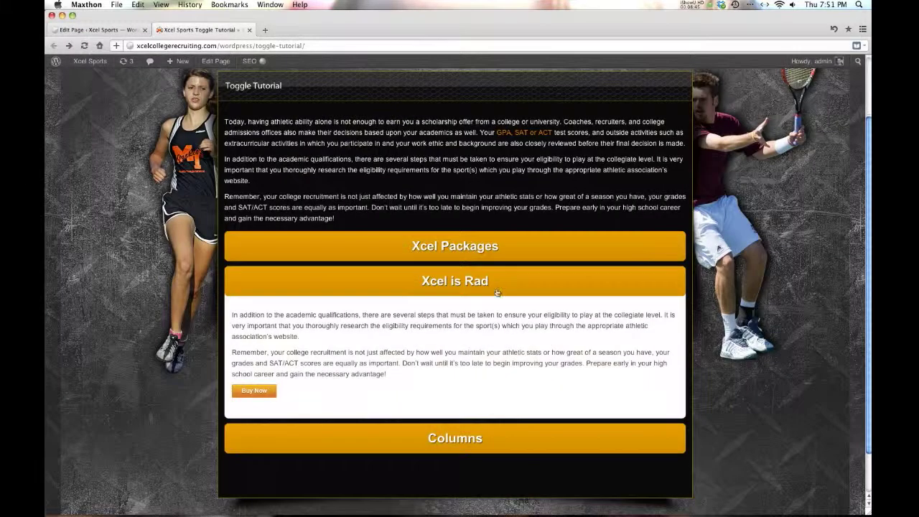
{"action": "scroll", "coordinate": [498, 291], "scroll_direction": "down", "scroll_amount": 2}
{"action": "left_click", "coordinate": [485, 395]}
{"action": "scroll", "coordinate": [485, 373], "scroll_direction": "down", "scroll_amount": 2}
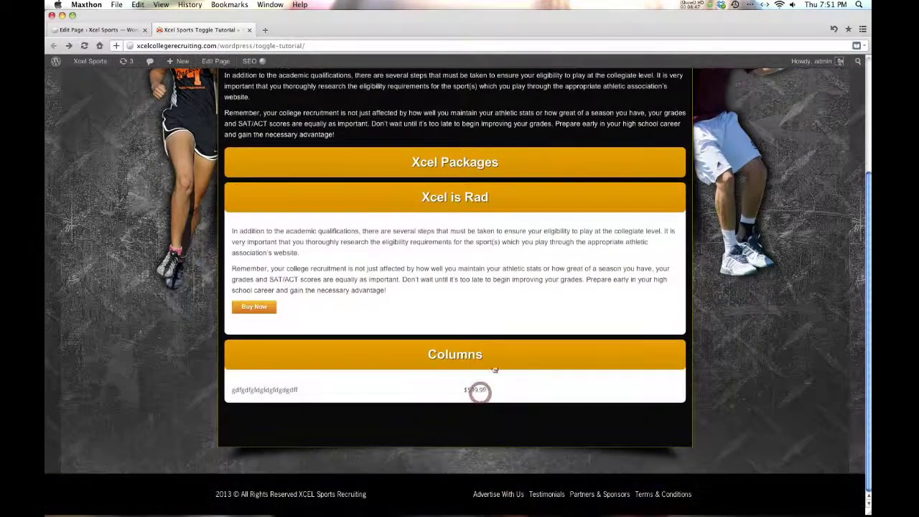
{"action": "double_click", "coordinate": [285, 391]}
{"action": "left_click", "coordinate": [475, 389]}
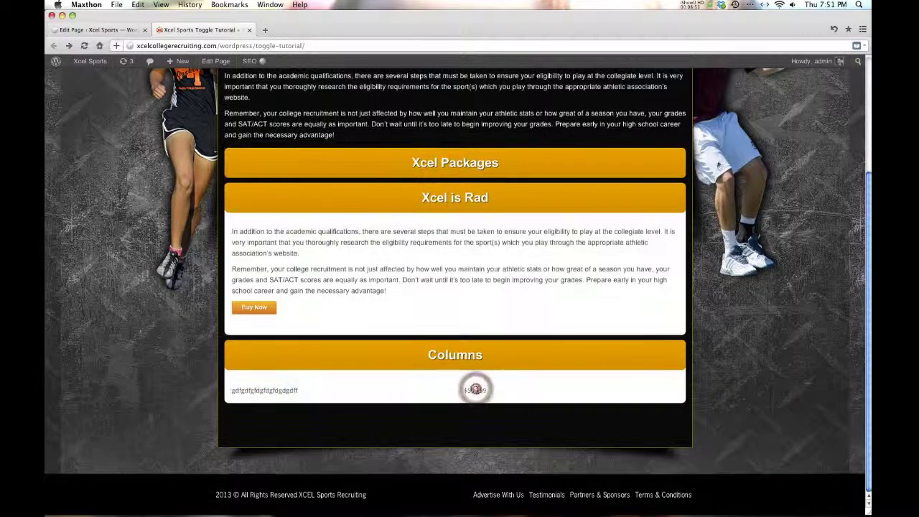
{"action": "left_click", "coordinate": [474, 390]}
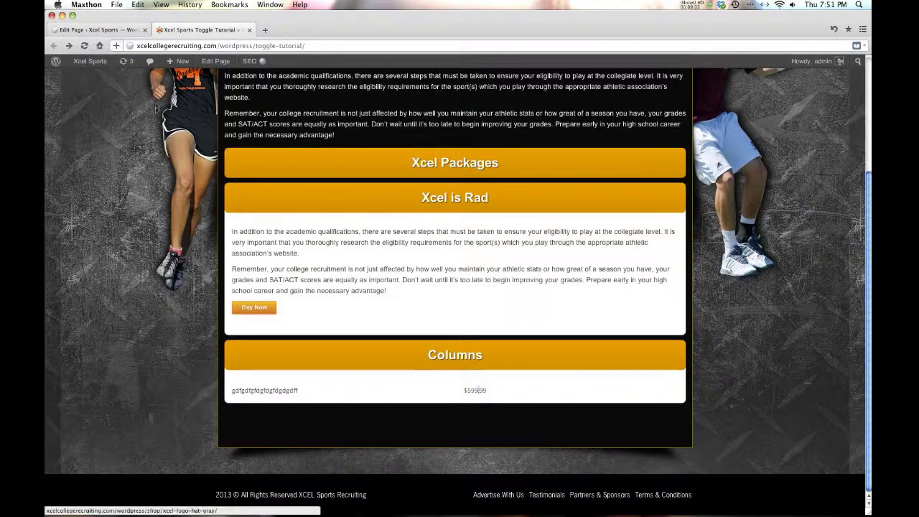
Step: Return to the page editor and switch the content to Visual mode, showing the Xcel is Rad and Columns toggles
{"action": "left_click", "coordinate": [108, 30]}
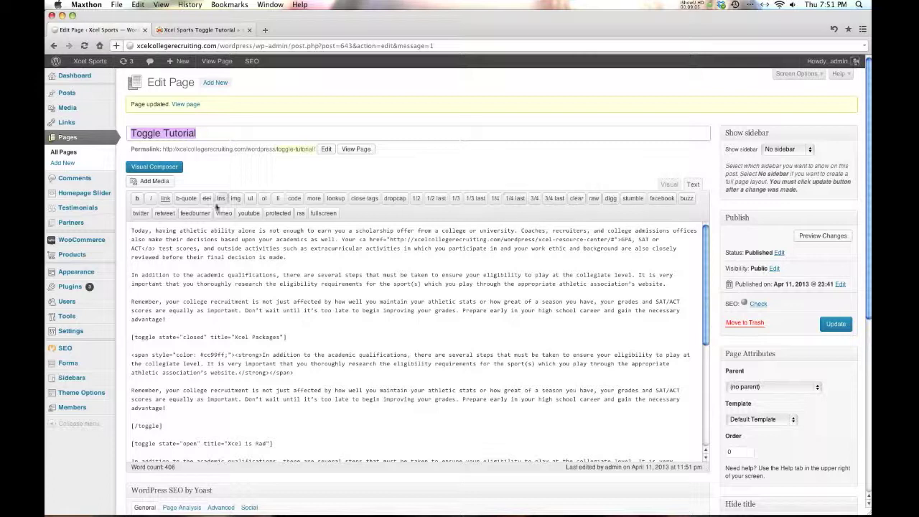
{"action": "left_click", "coordinate": [668, 185]}
{"action": "scroll", "coordinate": [395, 313], "scroll_direction": "down", "scroll_amount": 1}
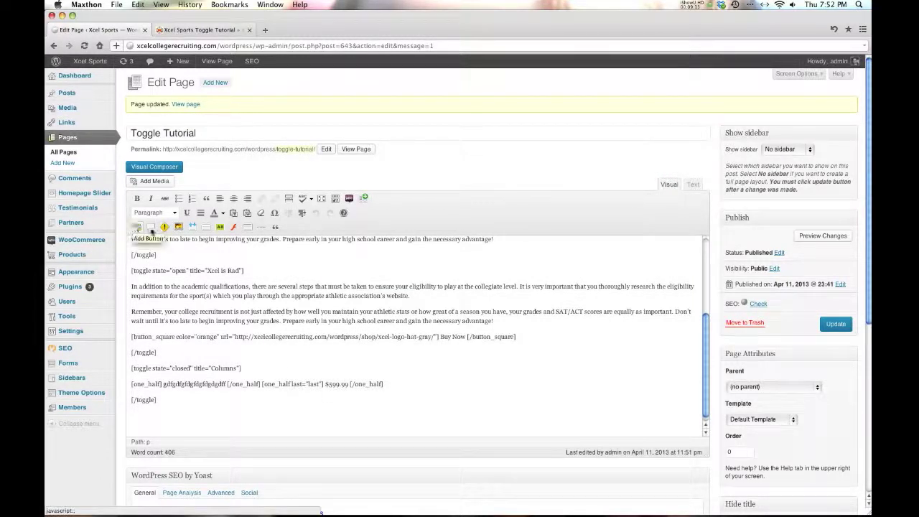
Step: Add an orange tooltip with filler text to "he appropriate athletic association's website" in the Xcel is Rad toggle and update the page
{"action": "double_click", "coordinate": [305, 296]}
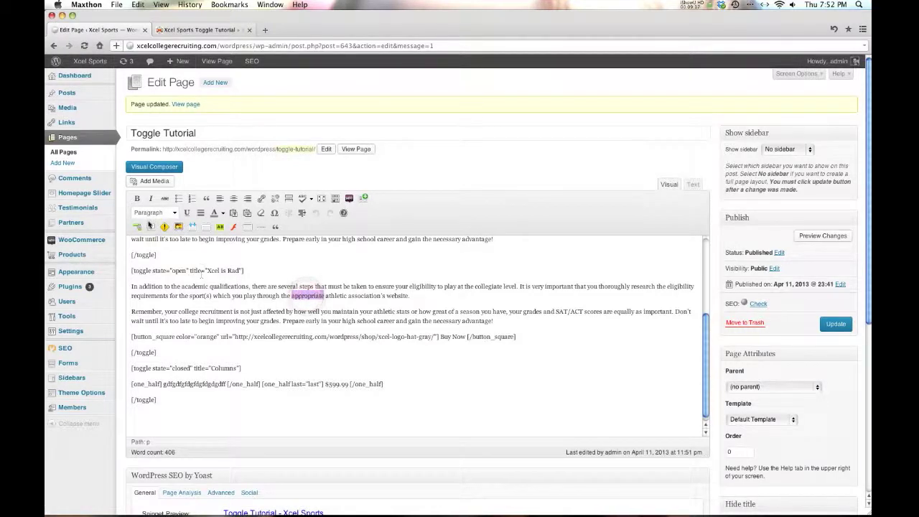
{"action": "left_click_drag", "start_coordinate": [280, 296], "coordinate": [406, 304]}
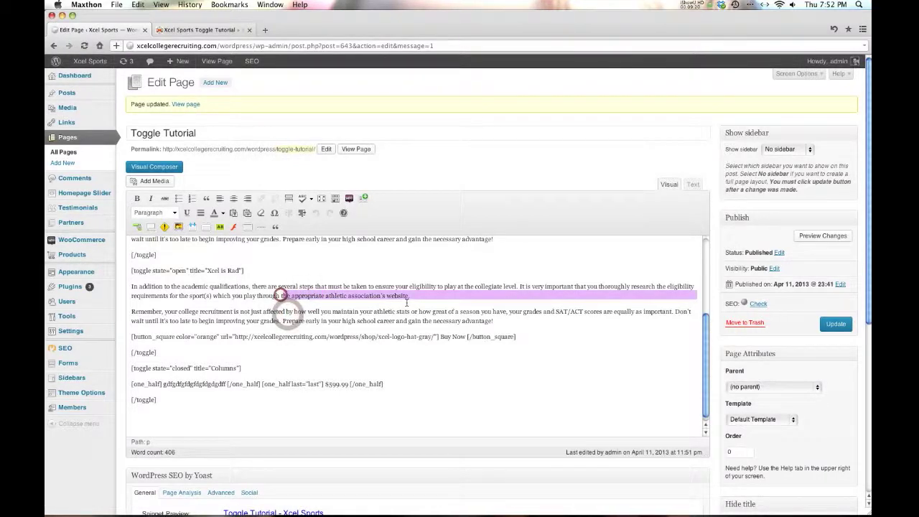
{"action": "left_click", "coordinate": [152, 227]}
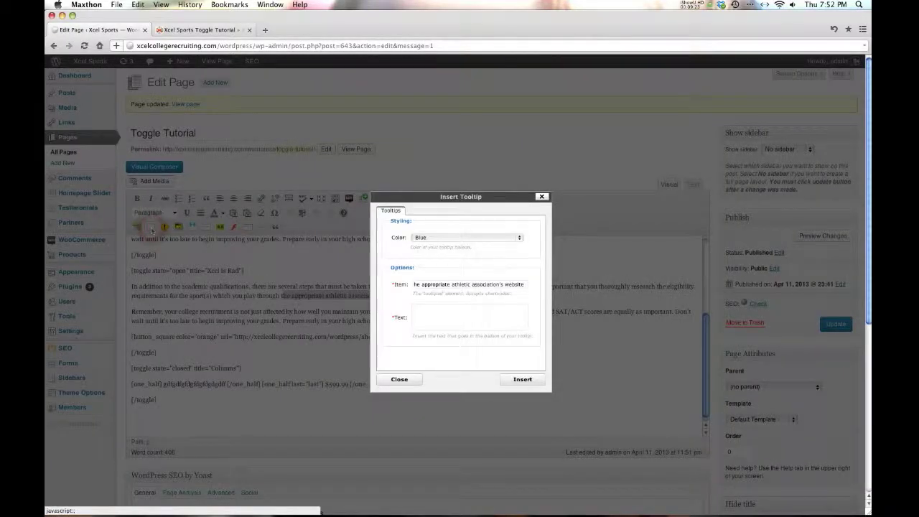
{"action": "left_click", "coordinate": [435, 237]}
{"action": "left_click", "coordinate": [434, 244]}
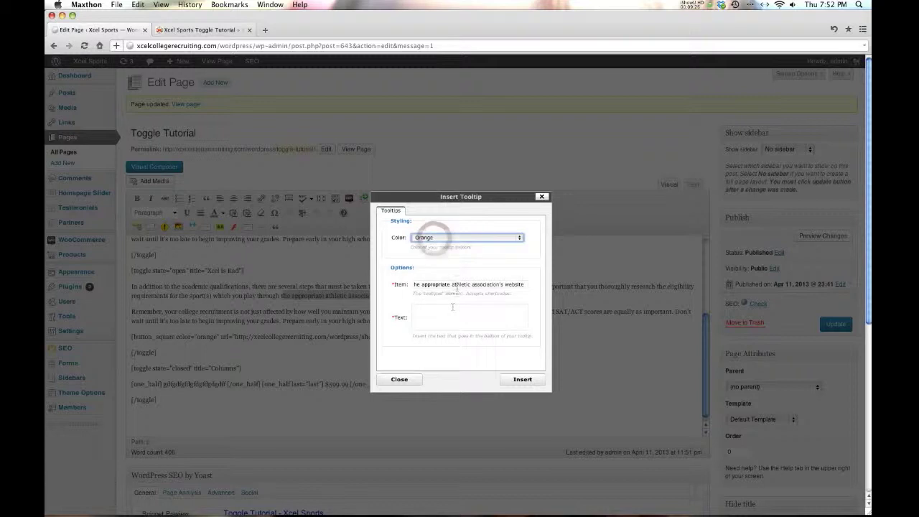
{"action": "left_click", "coordinate": [451, 316]}
{"action": "type", "text": "dsikfj sldkfj lksdkf sldnf"}
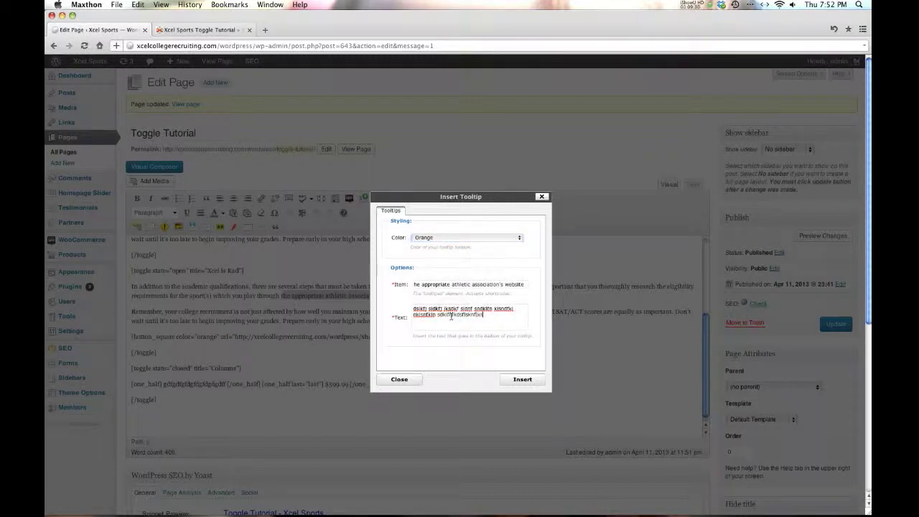
{"action": "type", "text": " sndkifn kisndfkl nkisnfkln sdkifnlkdsfisknfiks ghd fg"}
{"action": "left_click", "coordinate": [508, 381]}
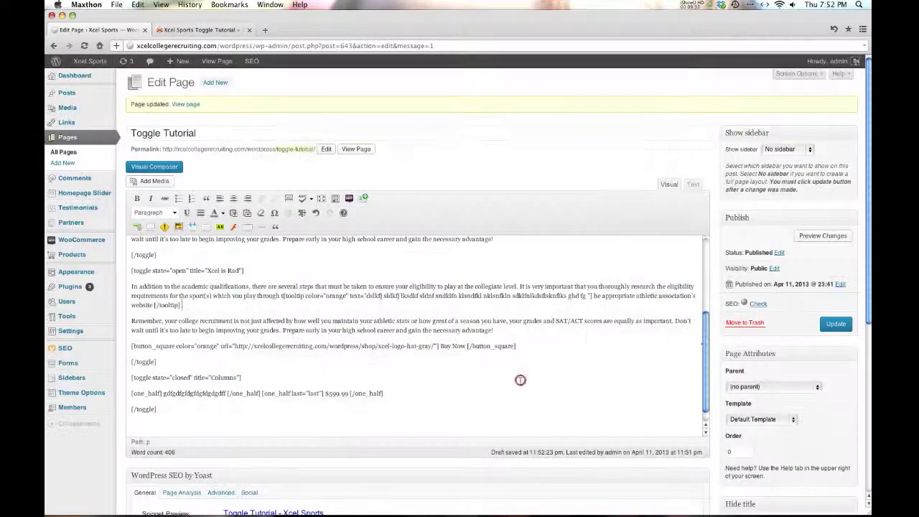
{"action": "left_click", "coordinate": [836, 323]}
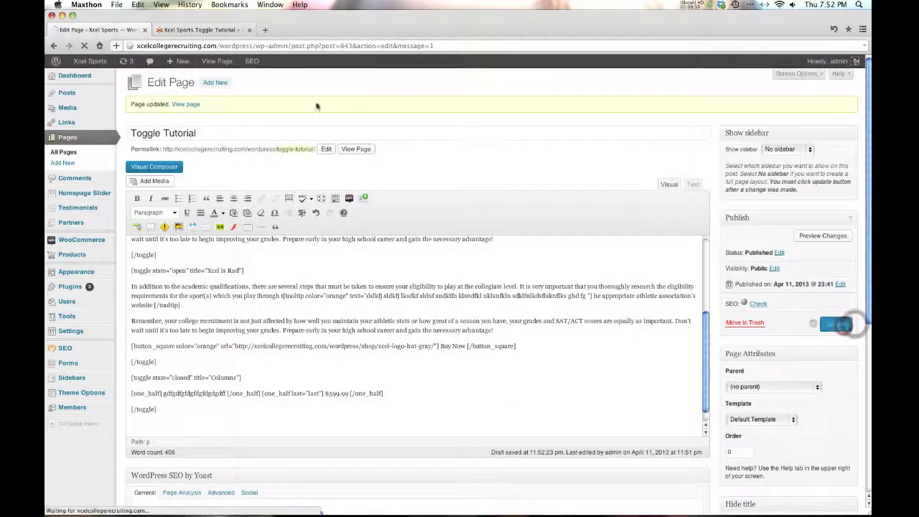
Step: Reload the live Toggle Tutorial page and check how the tooltip on the orange text in the Xcel is Rad toggle behaves
{"action": "left_click", "coordinate": [217, 28]}
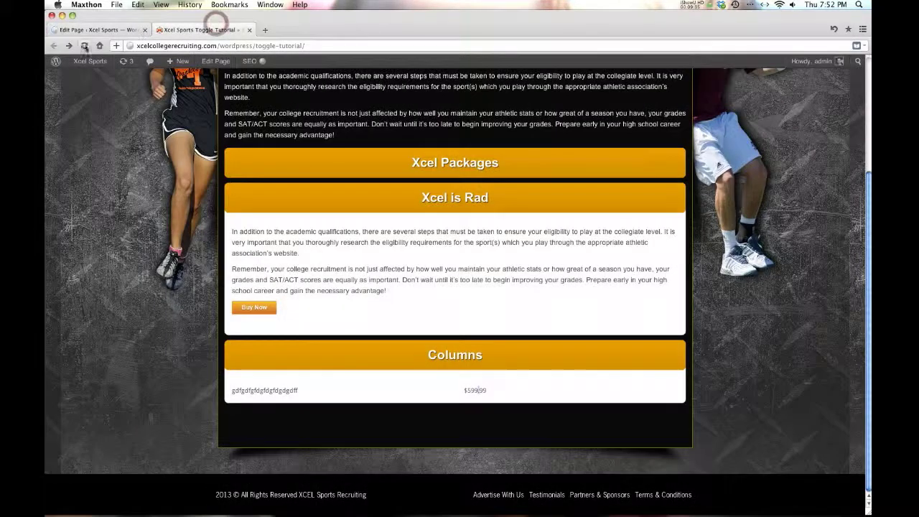
{"action": "left_click", "coordinate": [81, 46]}
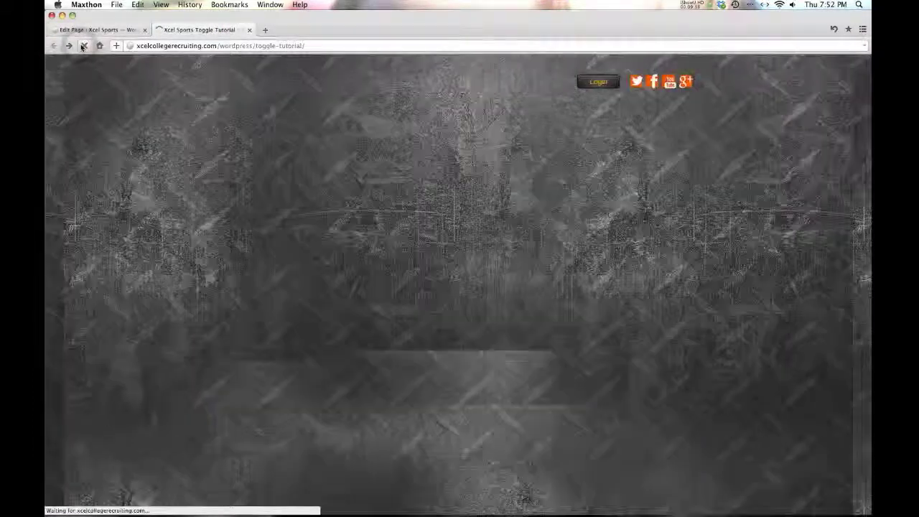
{"action": "scroll", "coordinate": [436, 336], "scroll_direction": "up", "scroll_amount": 1}
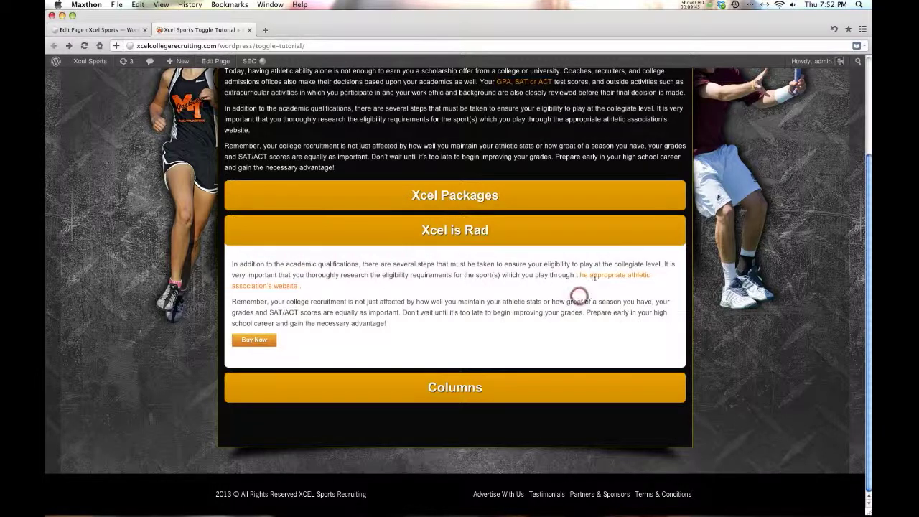
{"action": "left_click", "coordinate": [270, 286]}
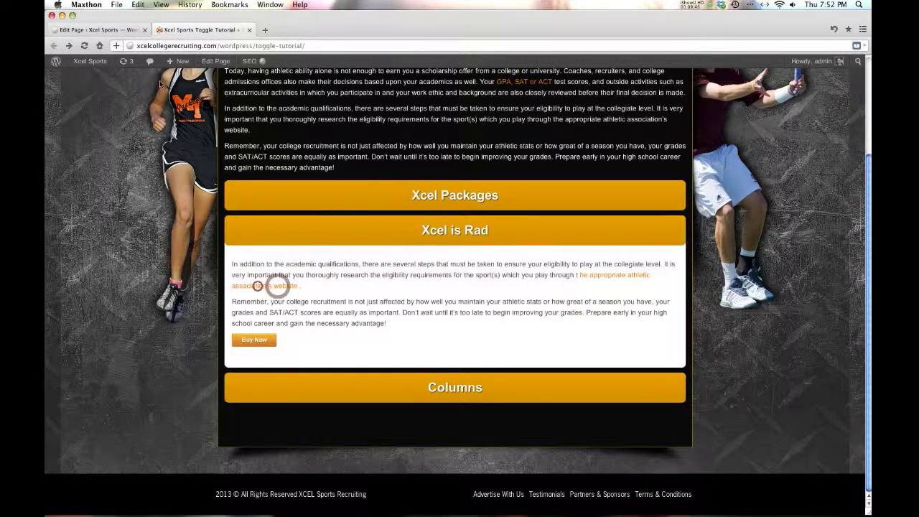
{"action": "left_click", "coordinate": [84, 45]}
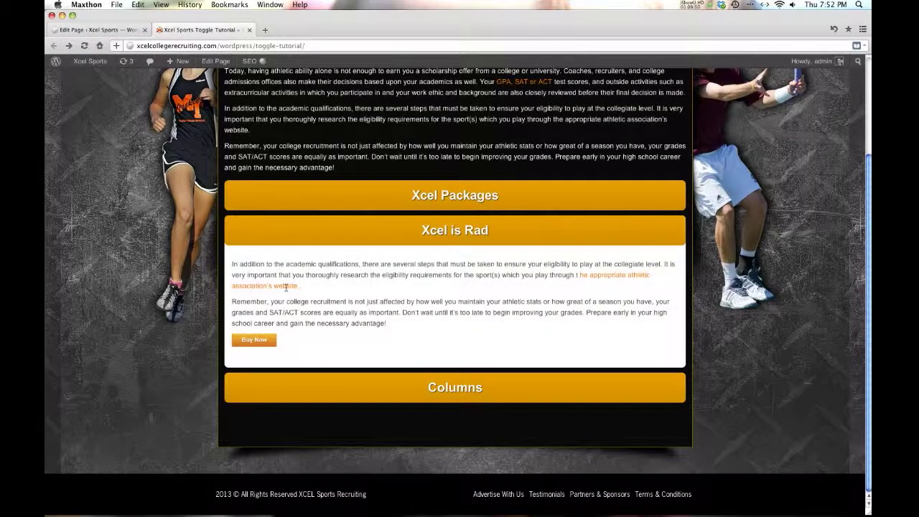
{"action": "left_click", "coordinate": [285, 286]}
{"action": "left_click", "coordinate": [494, 289]}
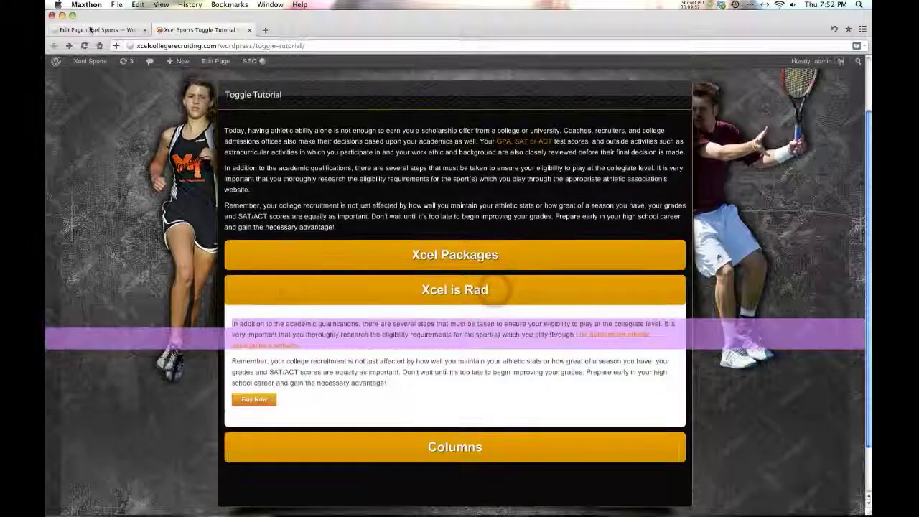
Step: In the page editor, add a blue tooltip reading "here is a tooltip you better work you jerk" to "there are several steps that must be taken" in the second paragraph
{"action": "left_click", "coordinate": [86, 29]}
{"action": "left_click", "coordinate": [307, 385]}
{"action": "left_click", "coordinate": [242, 352]}
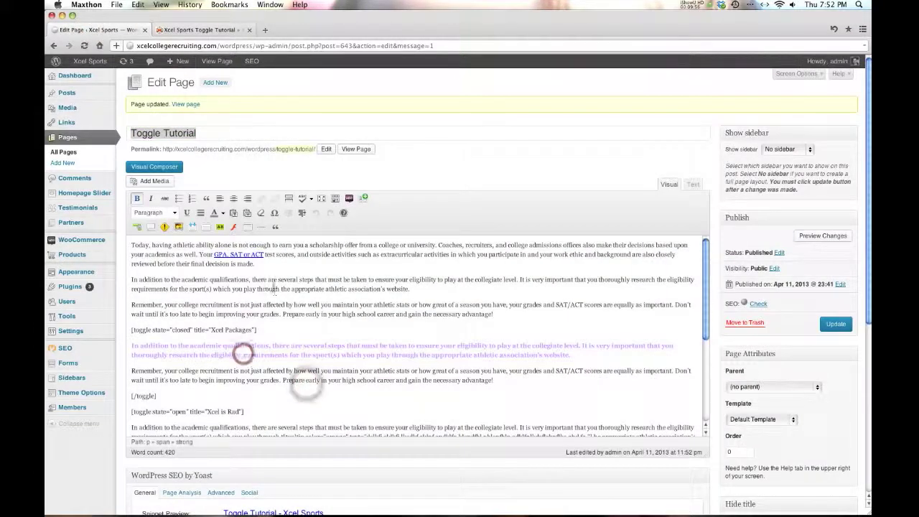
{"action": "left_click_drag", "start_coordinate": [251, 279], "coordinate": [367, 279]}
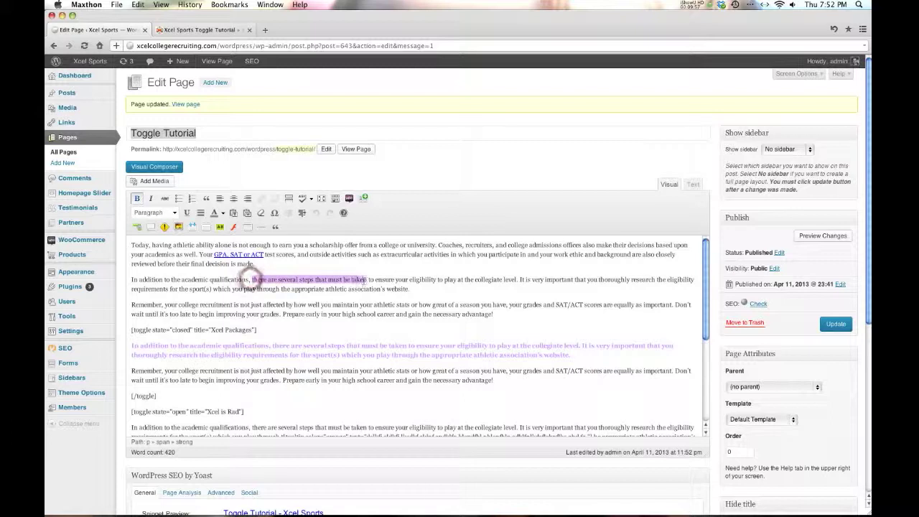
{"action": "left_click", "coordinate": [150, 227]}
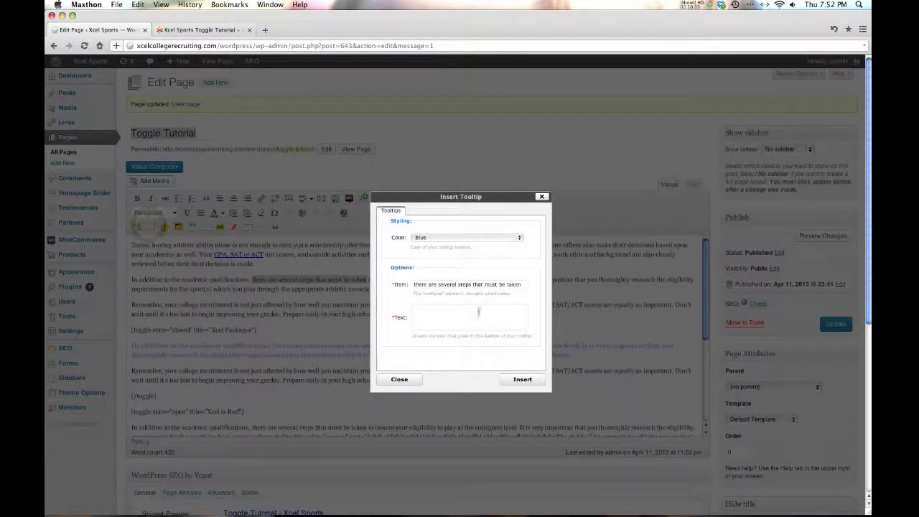
{"action": "left_click", "coordinate": [477, 311]}
{"action": "type", "text": "helpful"}
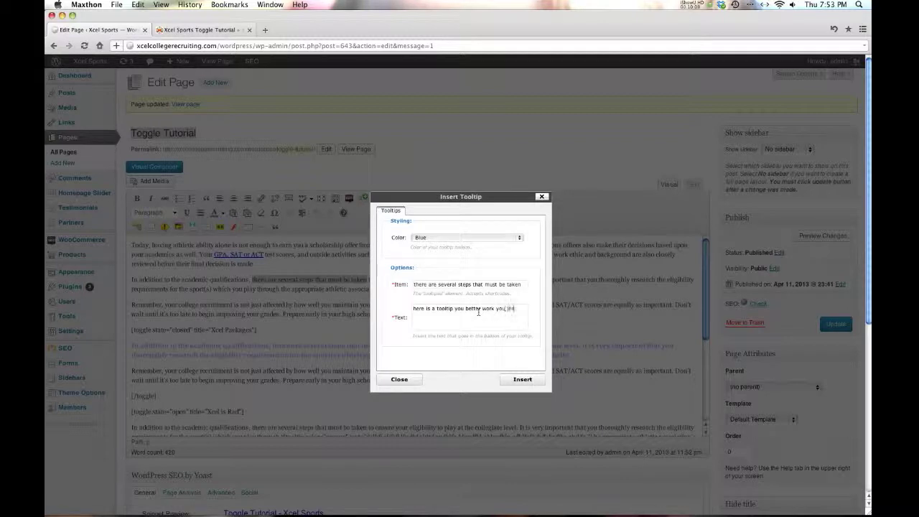
{"action": "left_click", "coordinate": [521, 380]}
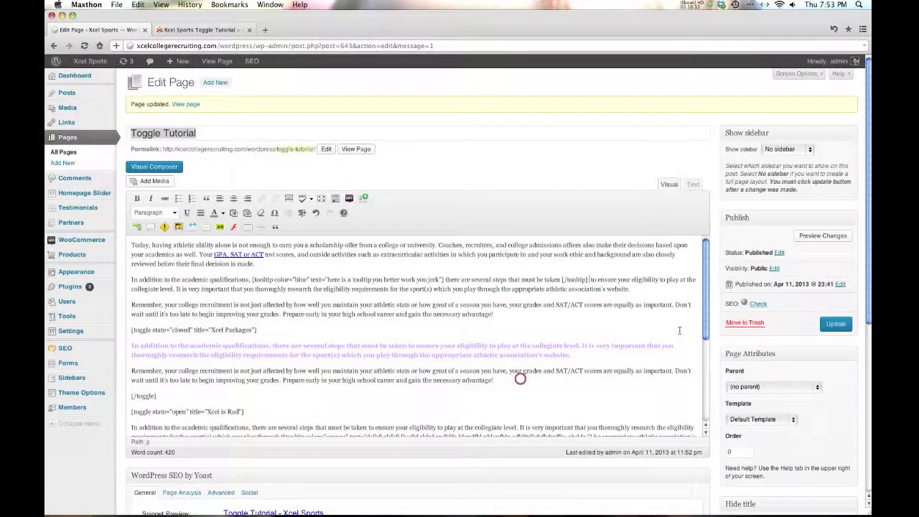
Step: Update the page and reload the live Toggle Tutorial page to check the blue tooltip text in the second paragraph
{"action": "left_click", "coordinate": [828, 327]}
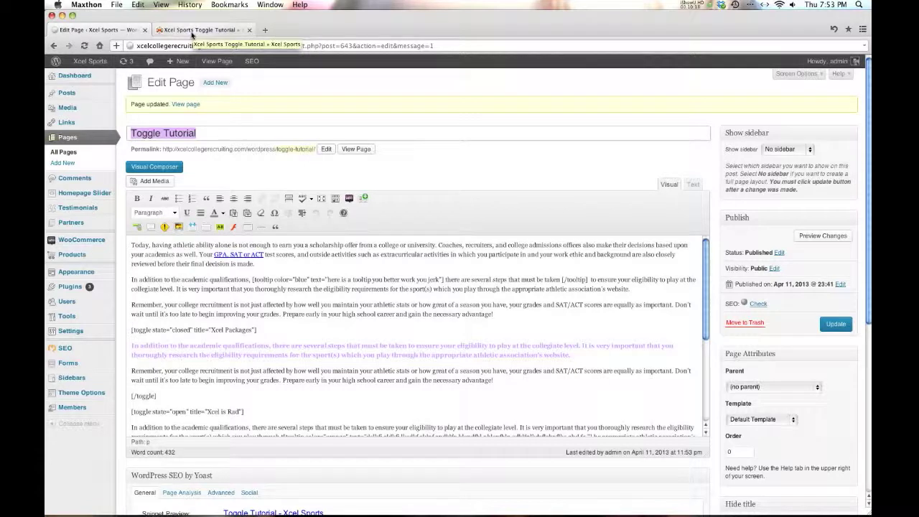
{"action": "left_click", "coordinate": [192, 32]}
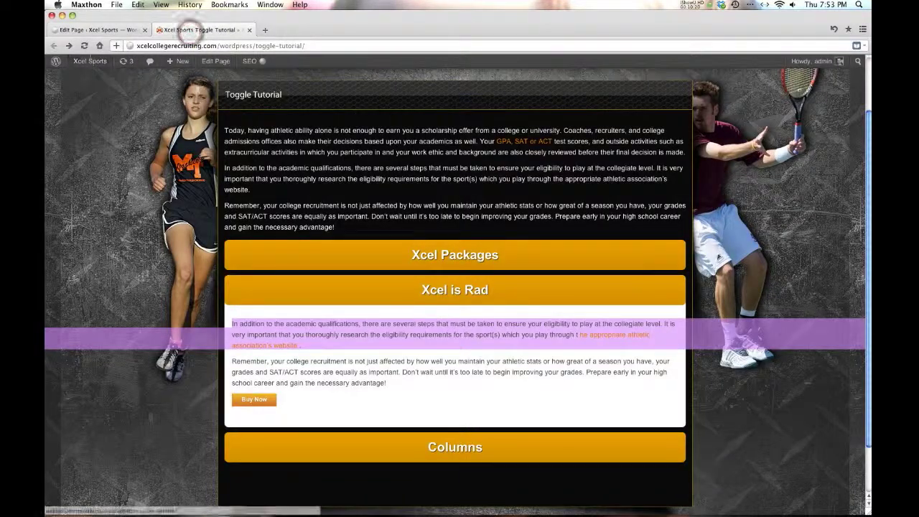
{"action": "left_click", "coordinate": [84, 46]}
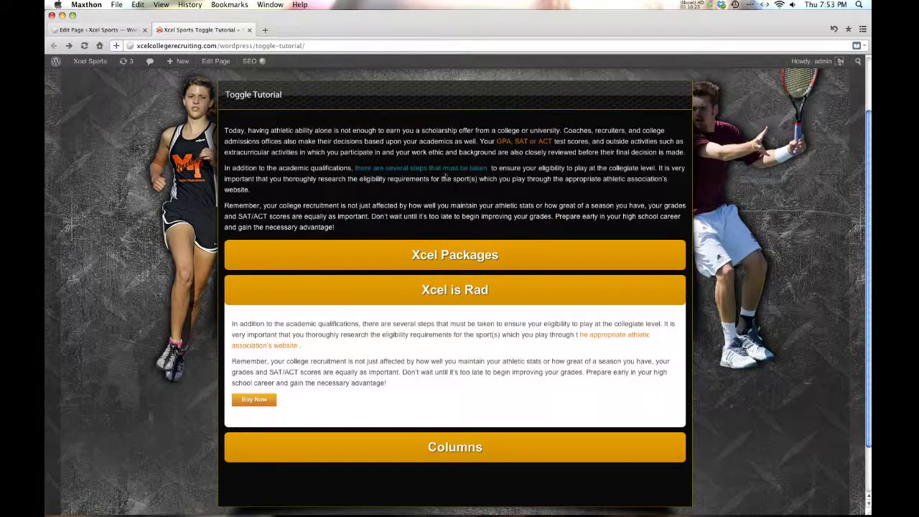
{"action": "scroll", "coordinate": [445, 212], "scroll_direction": "up", "scroll_amount": 1}
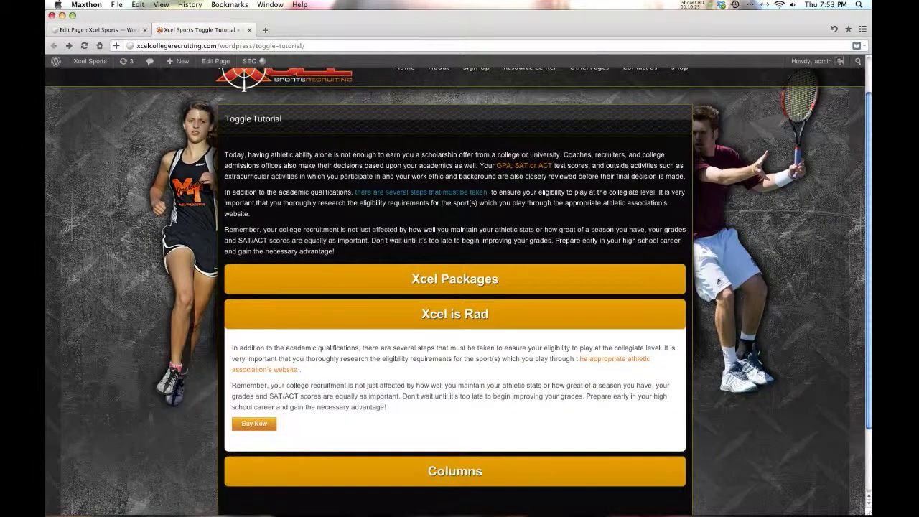
{"action": "scroll", "coordinate": [445, 212], "scroll_direction": "up", "scroll_amount": 1}
{"action": "scroll", "coordinate": [449, 237], "scroll_direction": "up", "scroll_amount": 2}
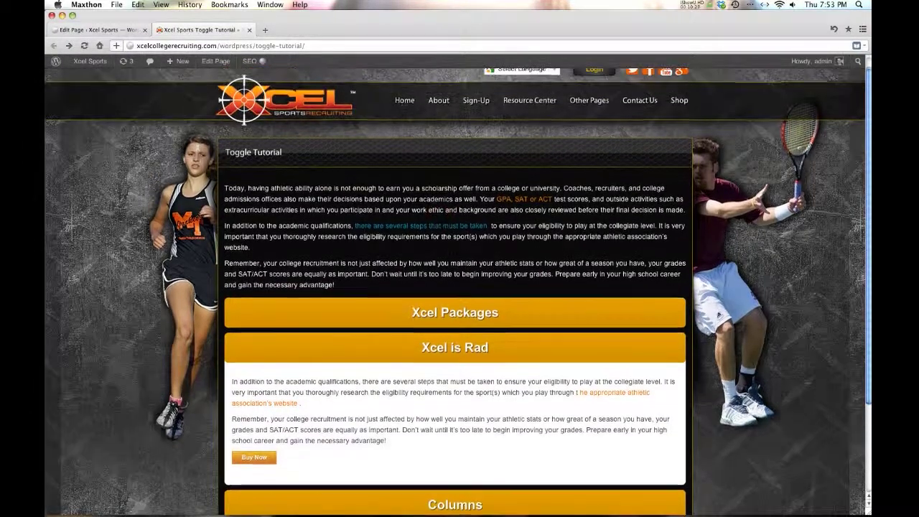
{"action": "scroll", "coordinate": [450, 246], "scroll_direction": "up", "scroll_amount": 1}
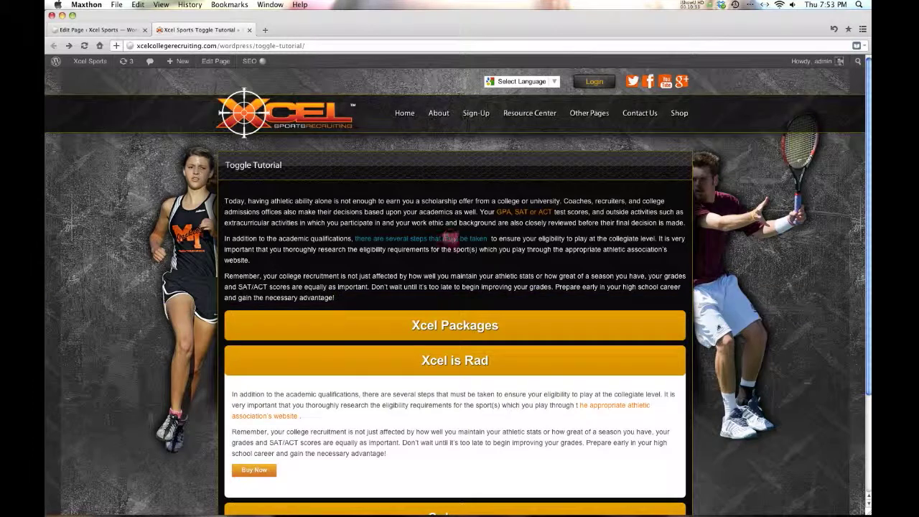
Step: Return to the page editor and delete the opening blue tooltip shortcode from the second paragraph
{"action": "left_click", "coordinate": [107, 29]}
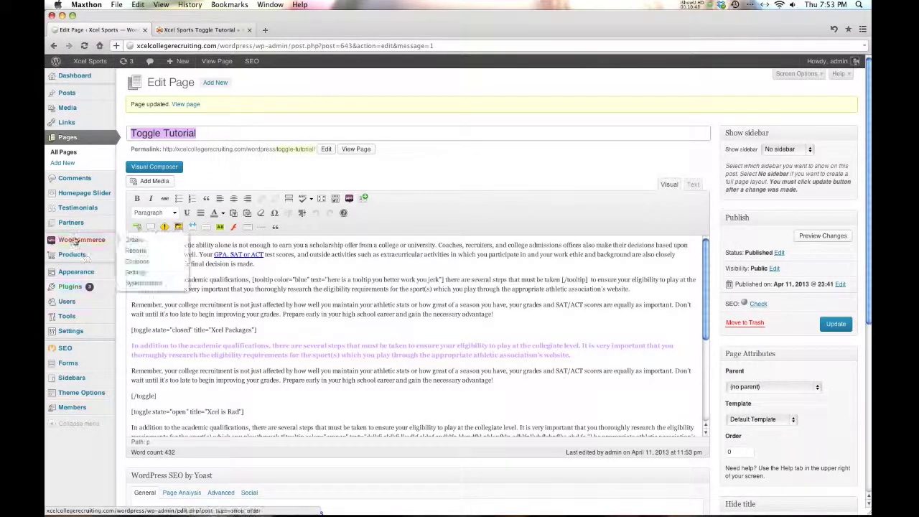
{"action": "left_click", "coordinate": [322, 287]}
{"action": "left_click_drag", "start_coordinate": [252, 280], "coordinate": [444, 283]}
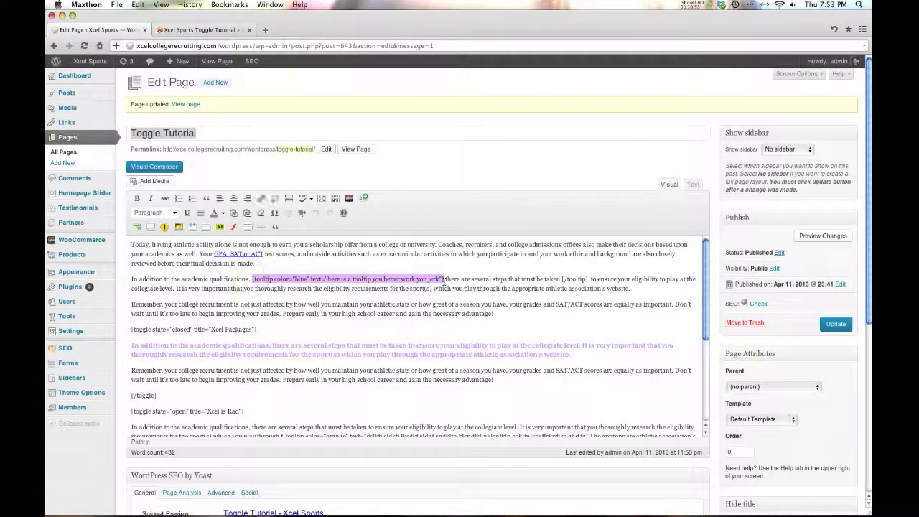
{"action": "key", "text": "BackSpace"}
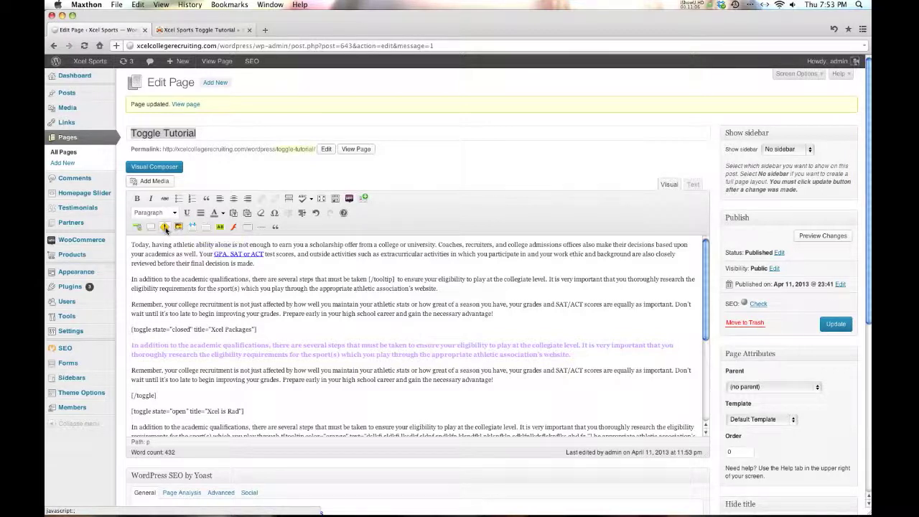
Step: Insert a success notification box with filler text on a new line below the Xcel is Rad toggle and update the page
{"action": "scroll", "coordinate": [217, 407], "scroll_direction": "down", "scroll_amount": 3}
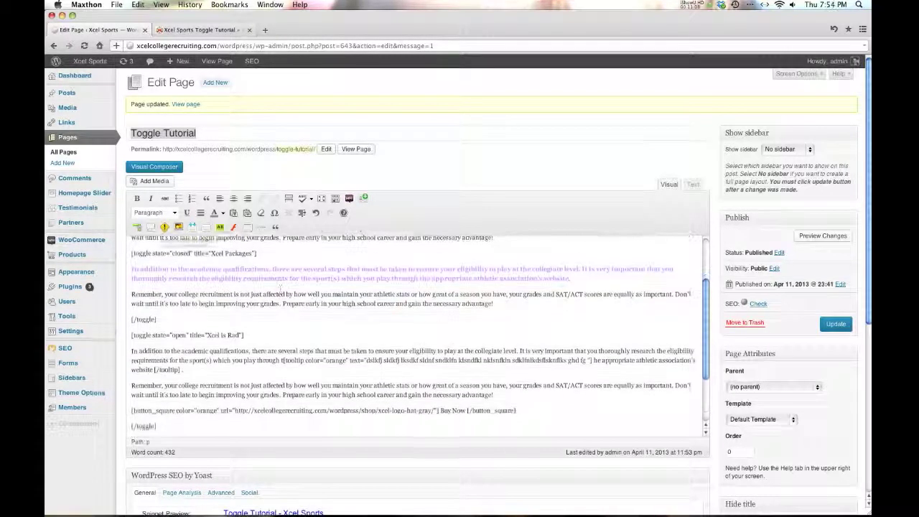
{"action": "key", "text": "Return"}
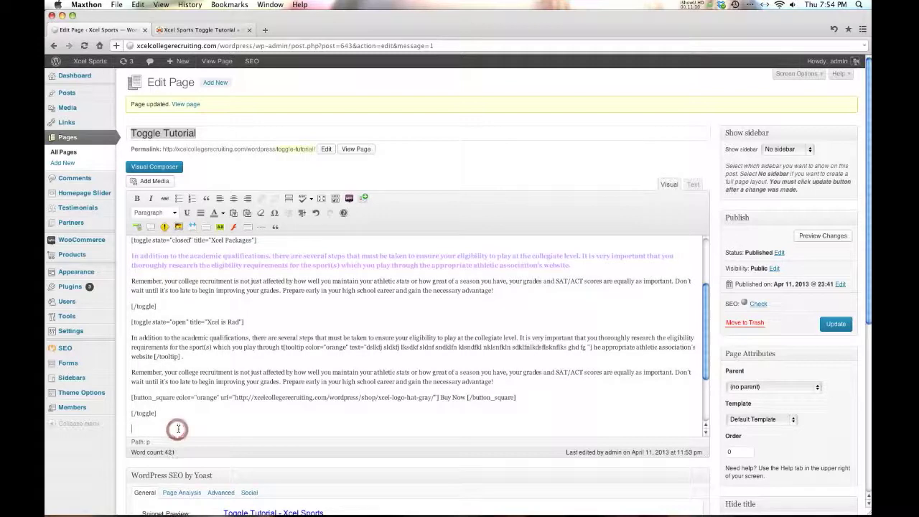
{"action": "left_click", "coordinate": [164, 227]}
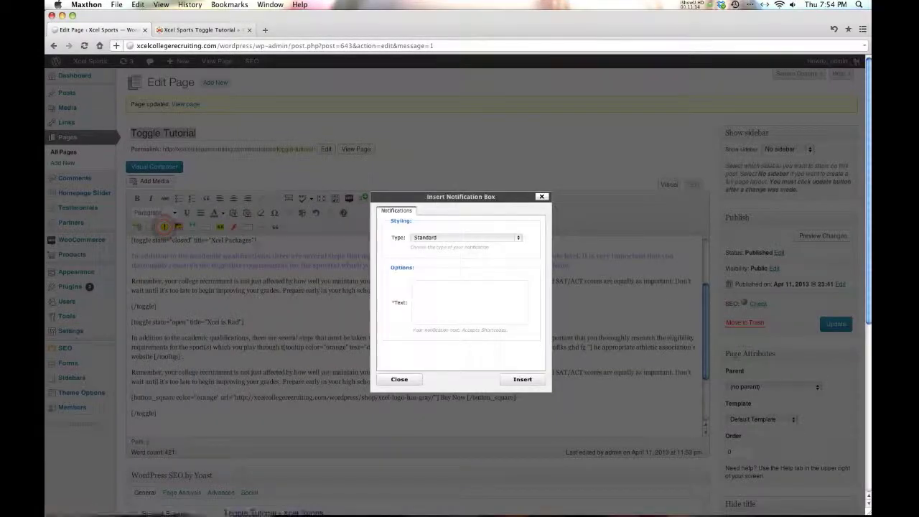
{"action": "left_click", "coordinate": [437, 237]}
{"action": "left_click", "coordinate": [437, 242]}
{"action": "left_click", "coordinate": [455, 296]}
{"action": "type", "text": "fhghfgh h fghgh"}
{"action": "left_click", "coordinate": [508, 381]}
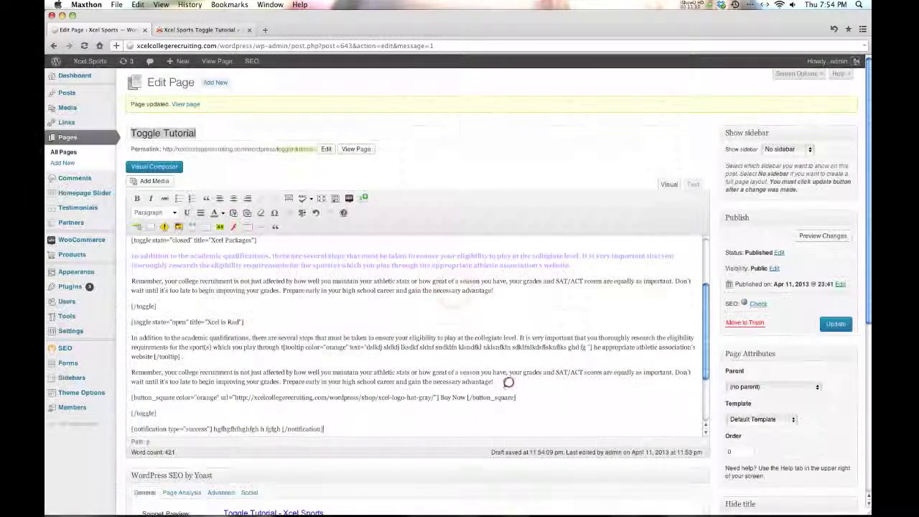
{"action": "left_click", "coordinate": [835, 323]}
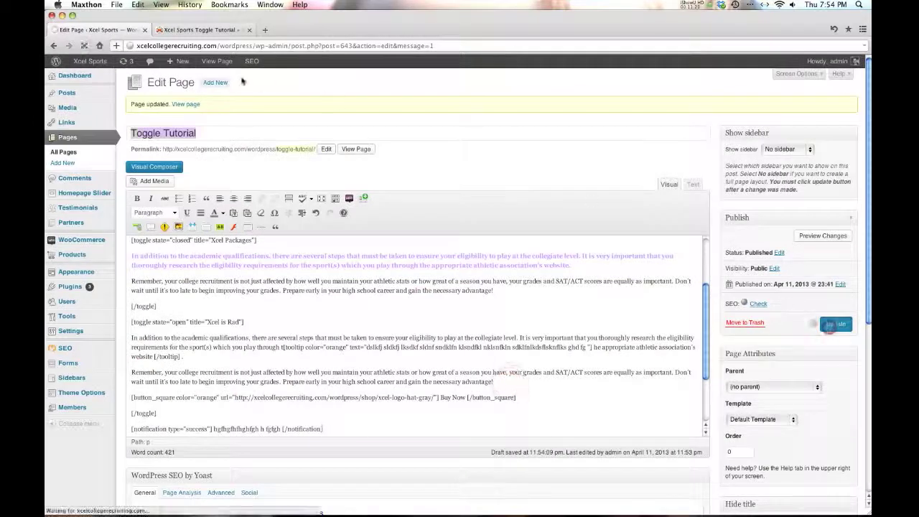
Step: Reload the live page, examine the language list, Xcel Packages toggle and notification box, and return to the page editor
{"action": "left_click", "coordinate": [207, 30]}
{"action": "left_click", "coordinate": [83, 45]}
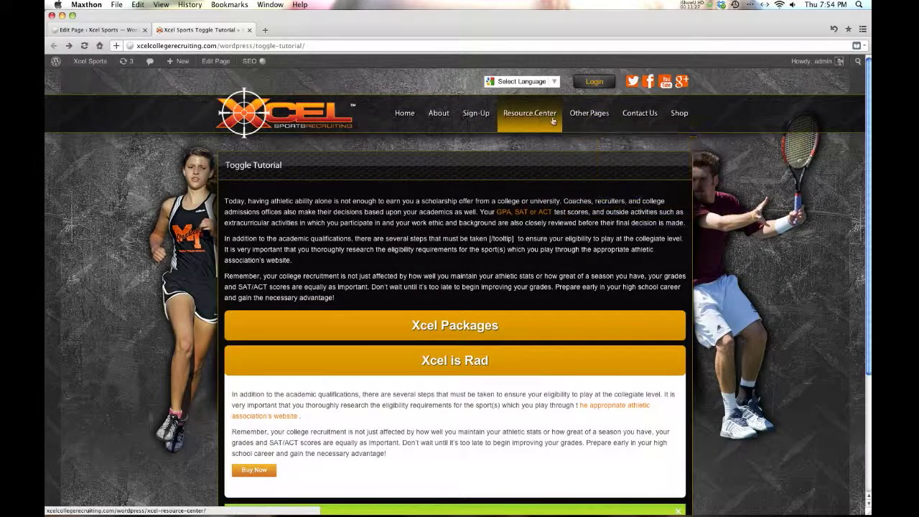
{"action": "mouse_move", "coordinate": [587, 119]}
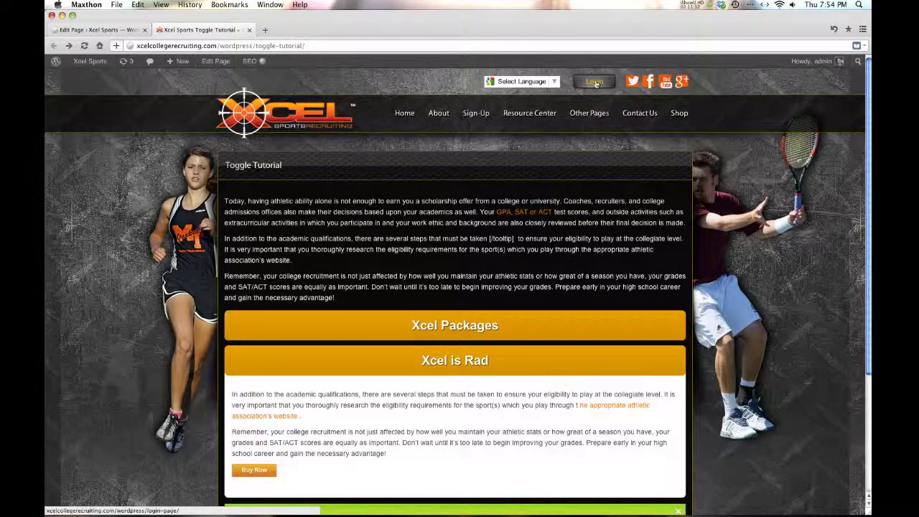
{"action": "left_click", "coordinate": [553, 82]}
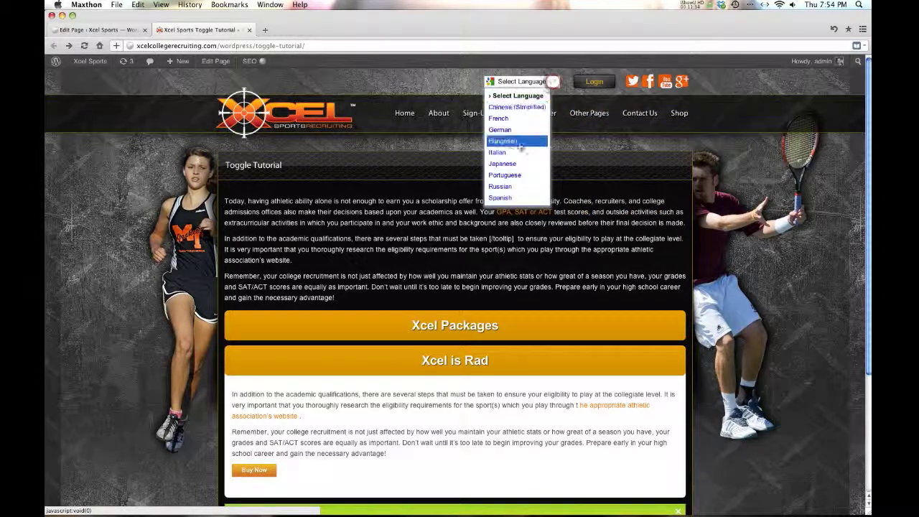
{"action": "left_click", "coordinate": [453, 325]}
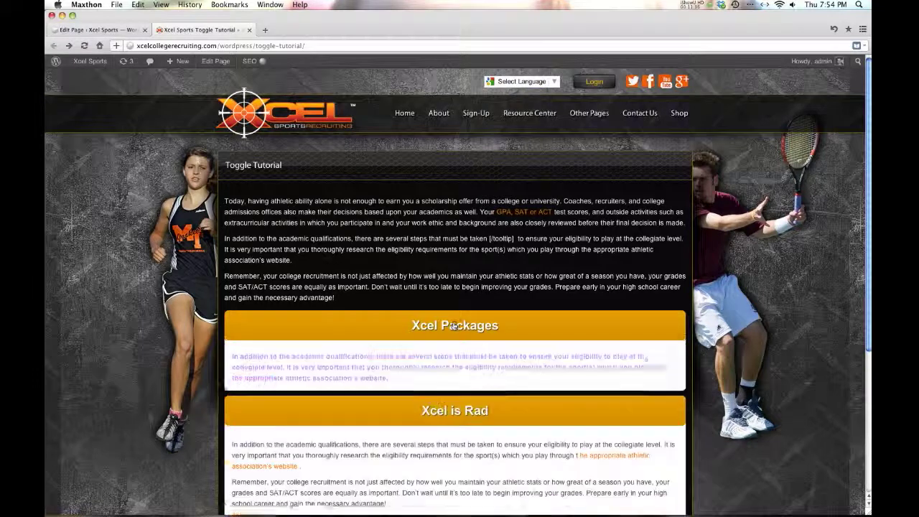
{"action": "left_click", "coordinate": [454, 325]}
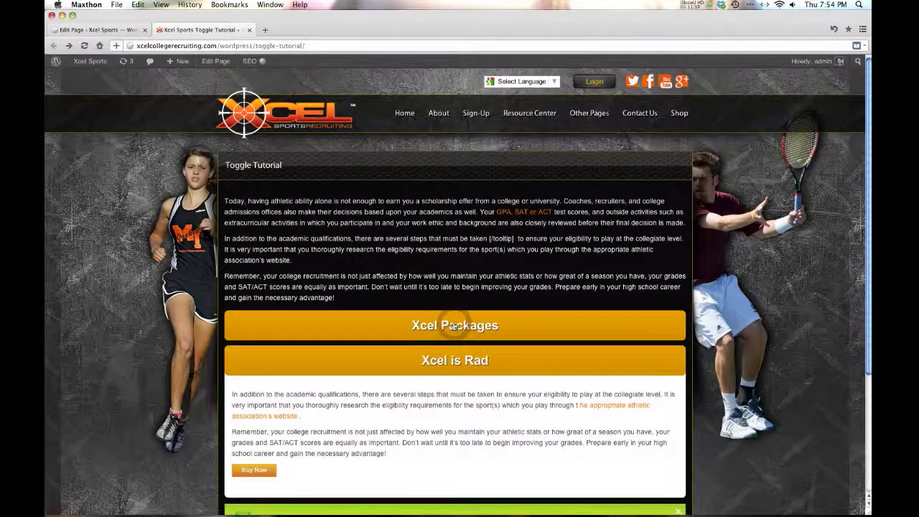
{"action": "scroll", "coordinate": [452, 326], "scroll_direction": "down", "scroll_amount": 3}
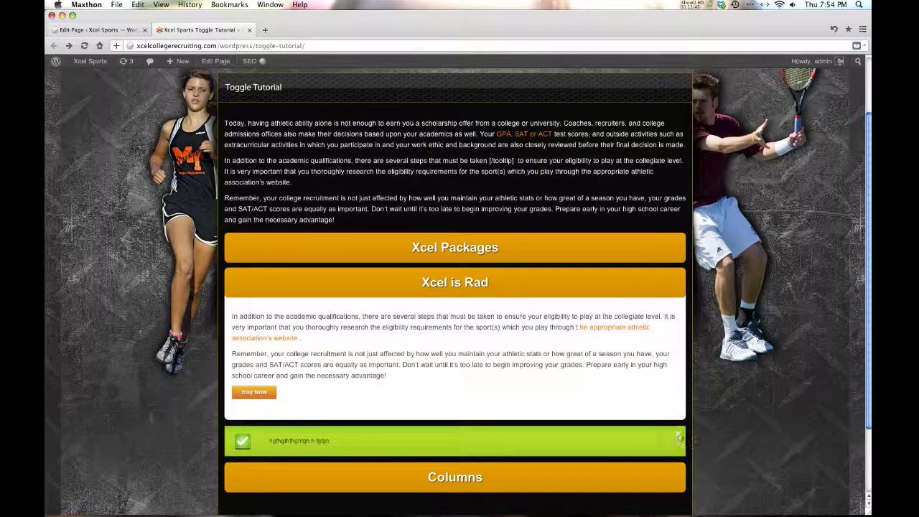
{"action": "left_click", "coordinate": [93, 29]}
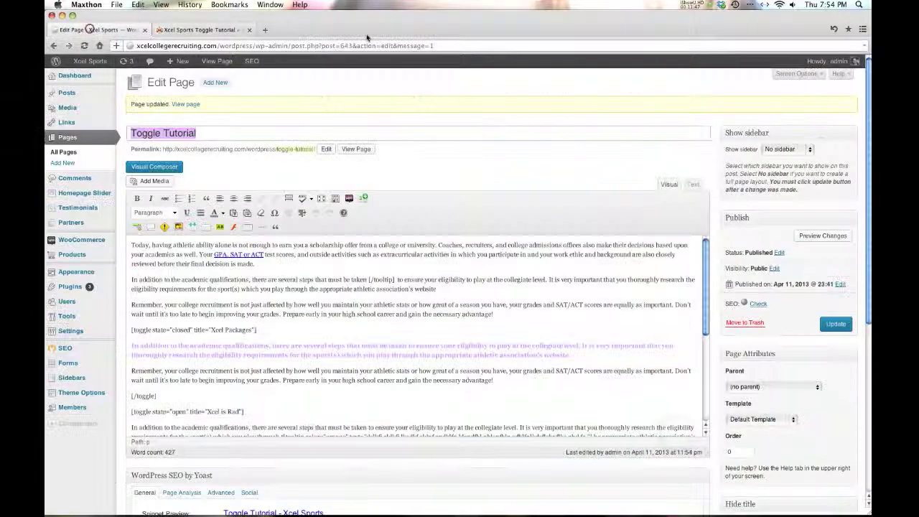